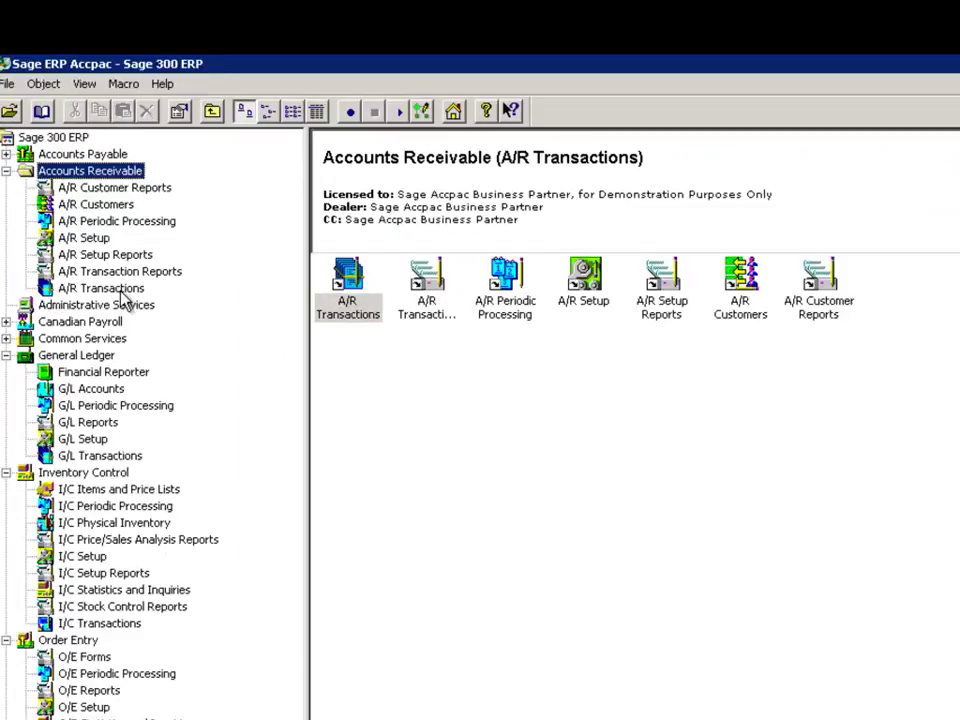
# Show the A/R Transactions functions under Accounts Receivable
pyautogui.click(75, 248)
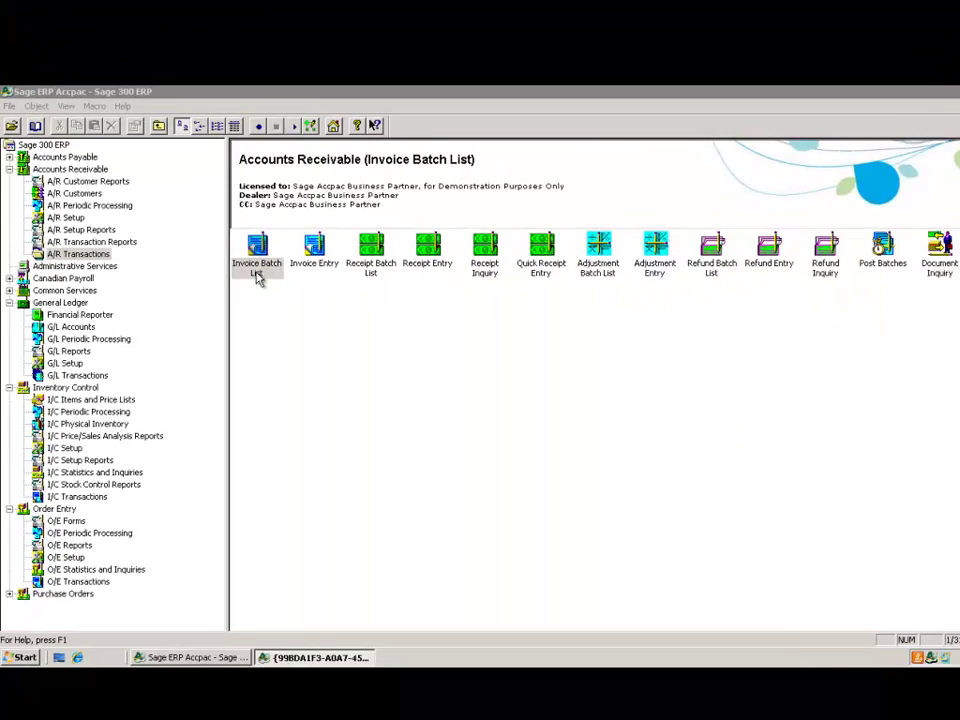
# Post invoice batch 12 and verify the Invoice Batch List has no unposted batches left
pyautogui.doubleClick(257, 272)
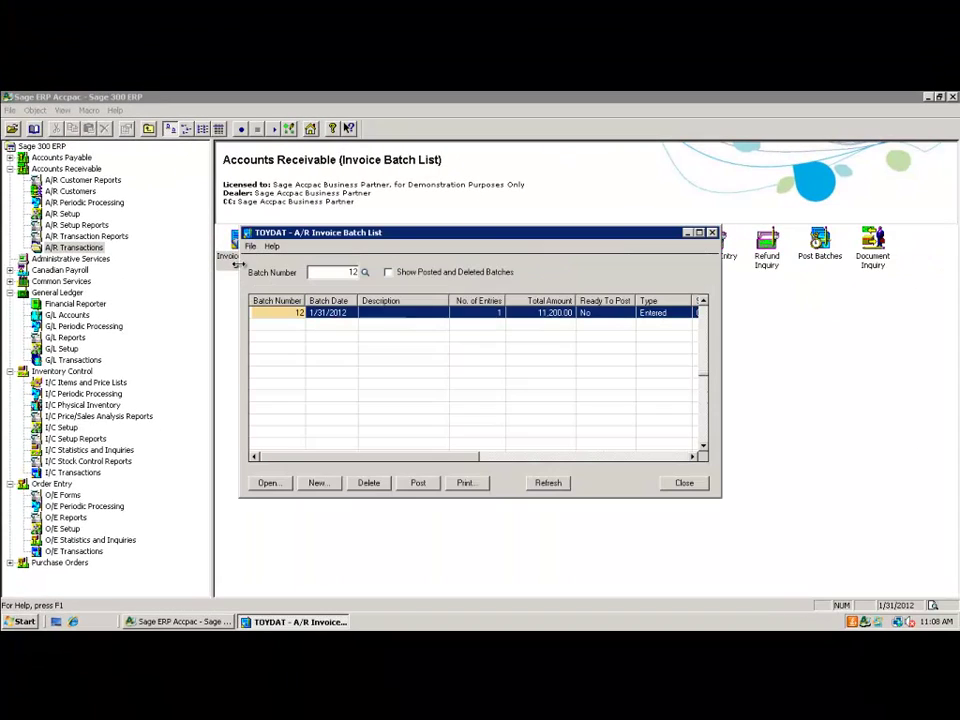
pyautogui.click(419, 483)
pyautogui.click(468, 401)
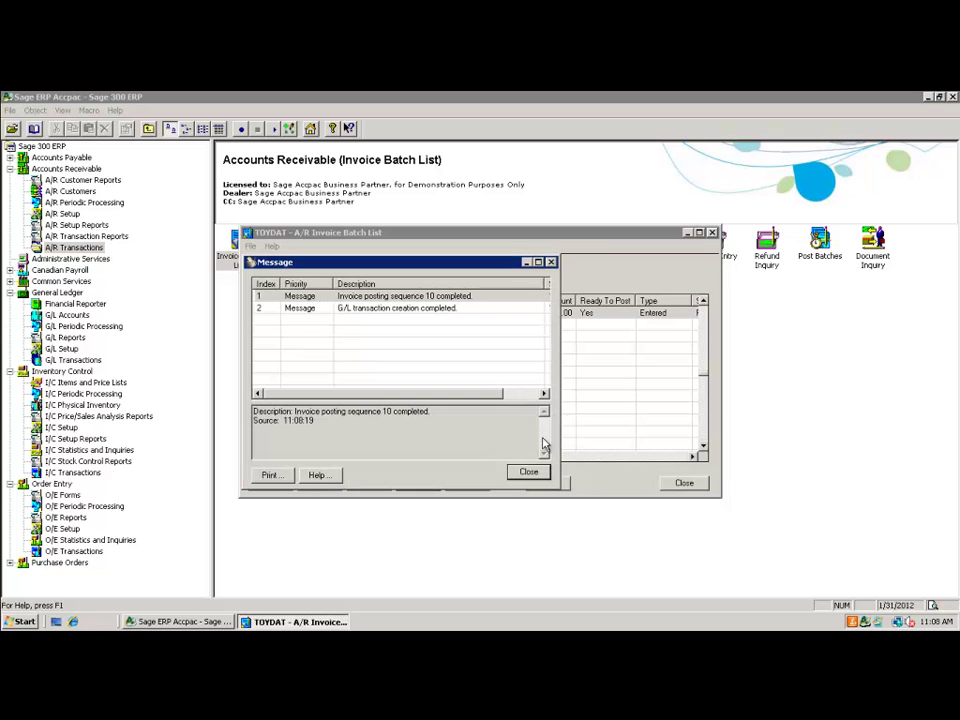
pyautogui.click(527, 473)
pyautogui.click(388, 272)
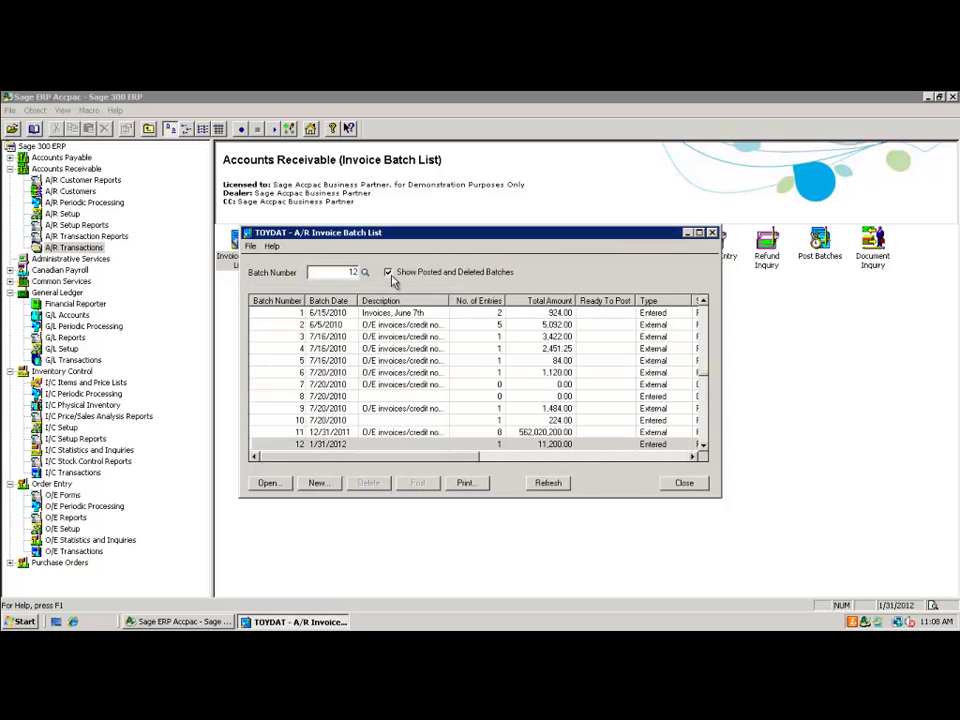
pyautogui.click(388, 272)
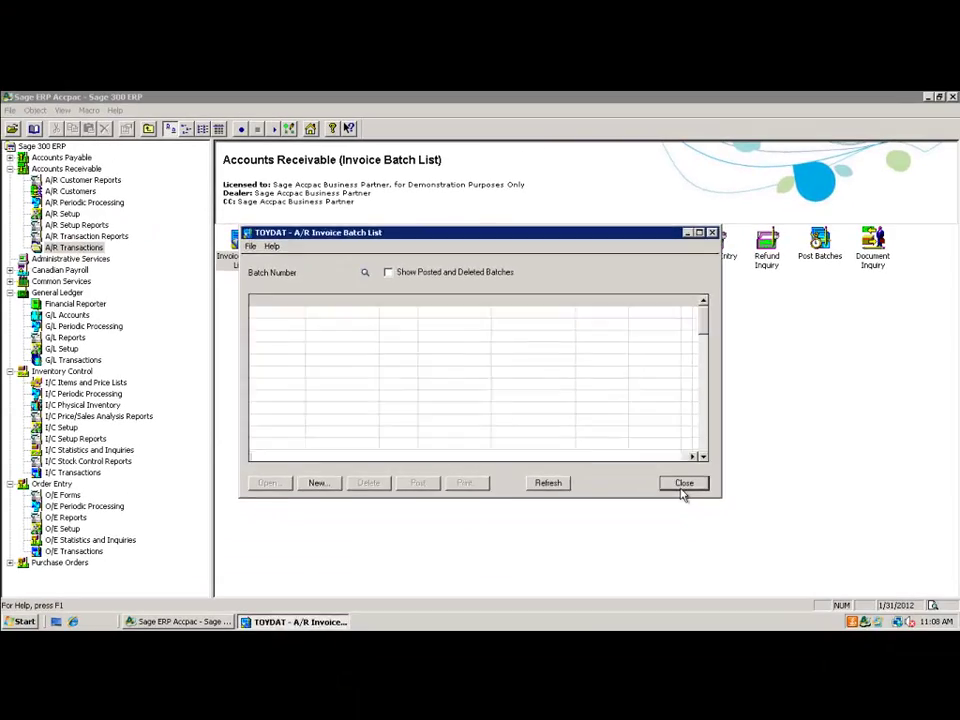
# Post receipt batch 6 and verify the Receipt Batch List has no unposted batches left
pyautogui.click(682, 485)
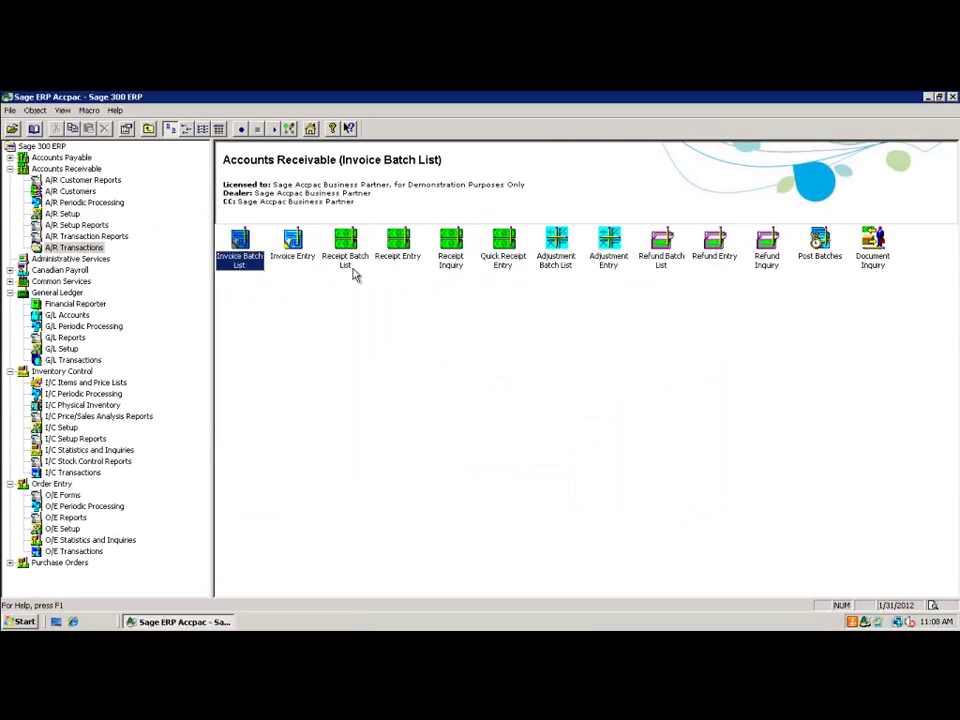
pyautogui.click(348, 258)
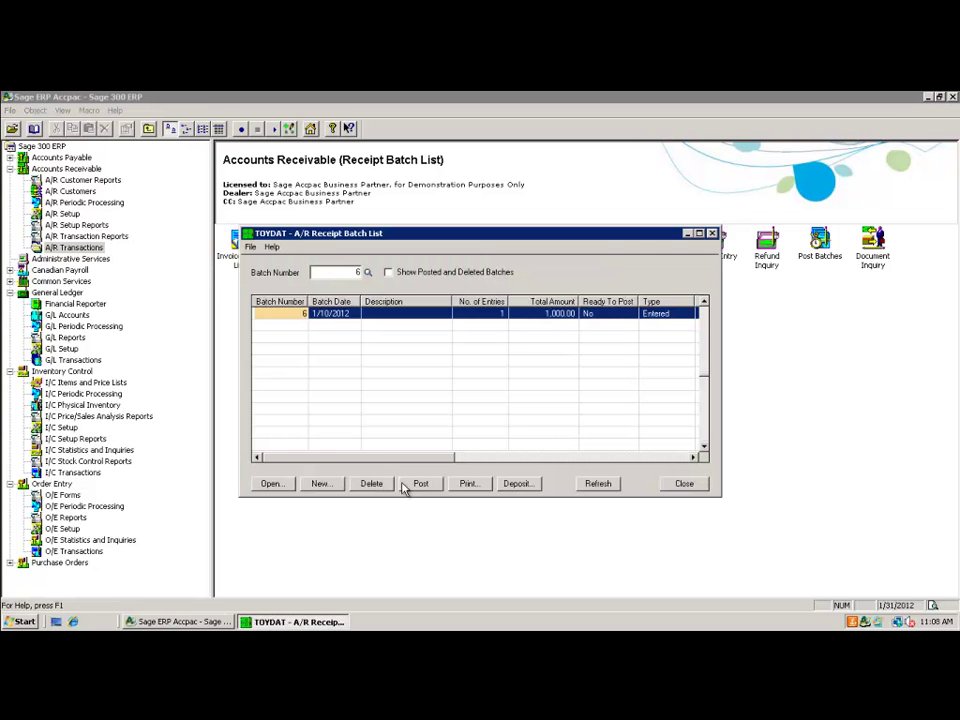
pyautogui.click(419, 485)
pyautogui.click(470, 400)
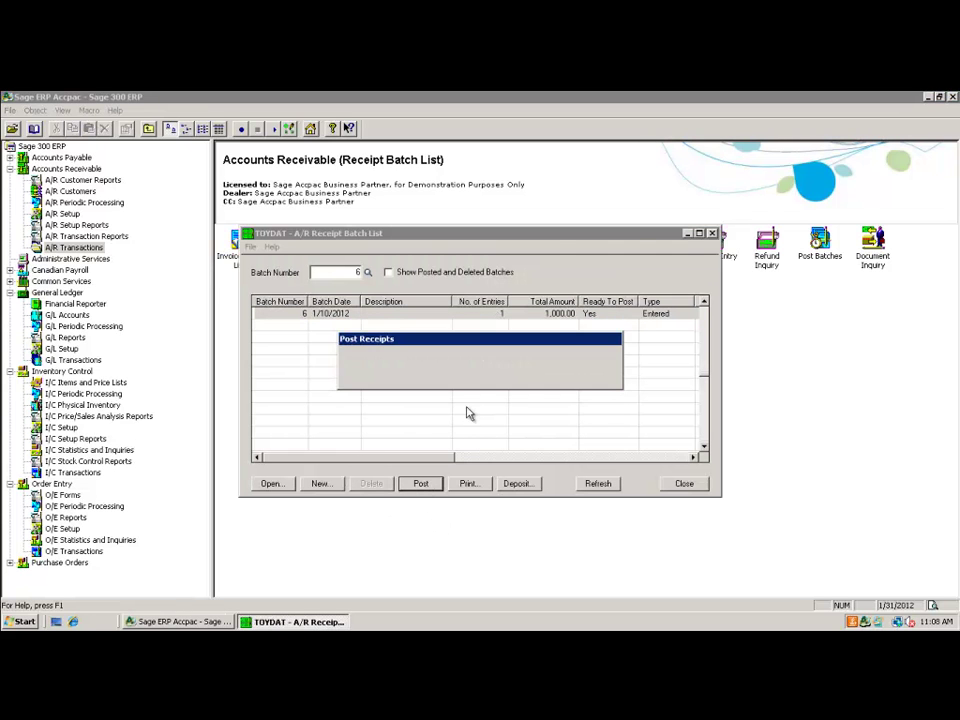
pyautogui.click(528, 472)
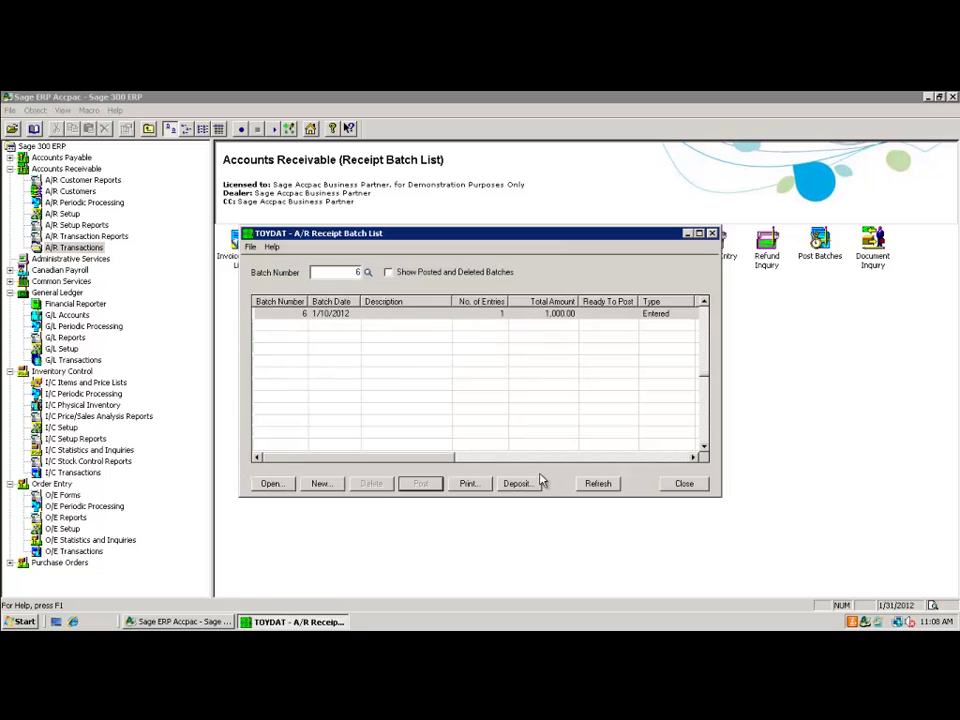
pyautogui.click(388, 272)
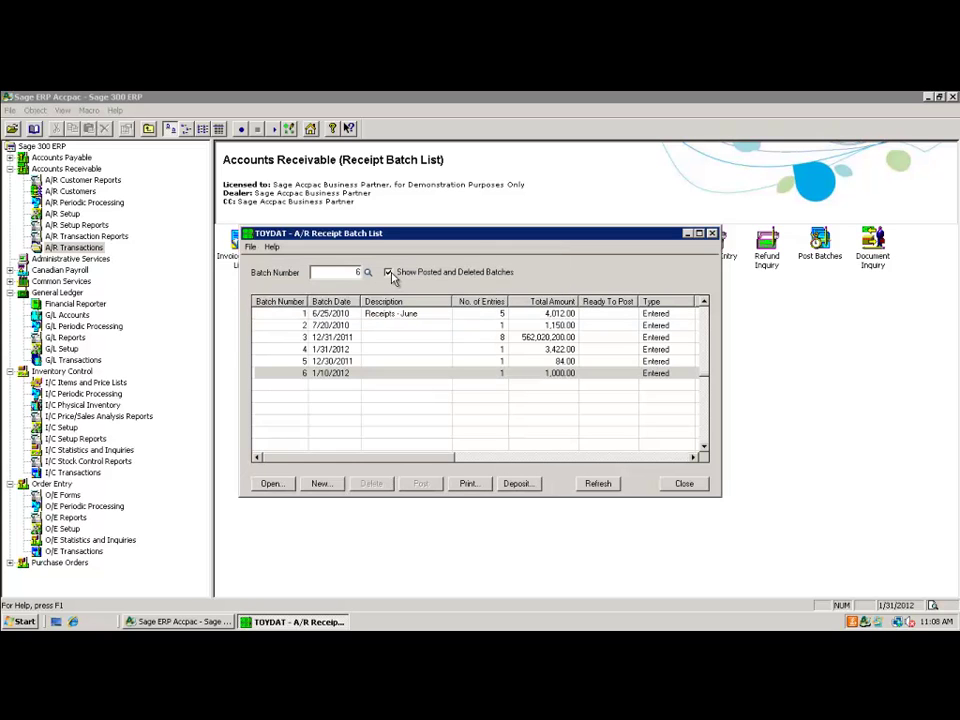
pyautogui.click(389, 273)
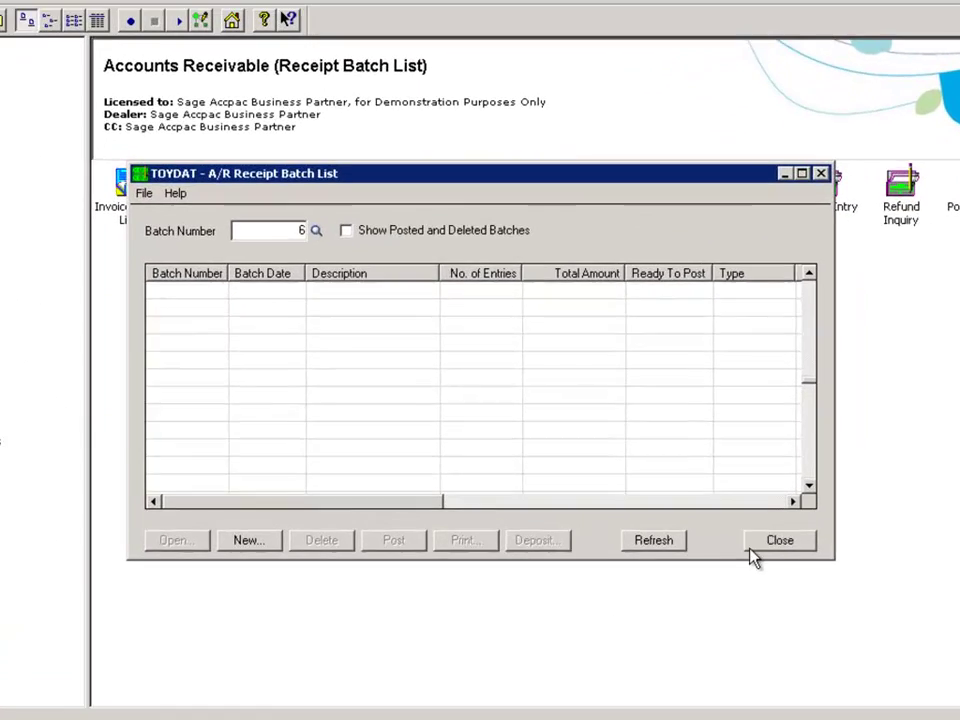
pyautogui.click(684, 483)
pyautogui.doubleClick(560, 238)
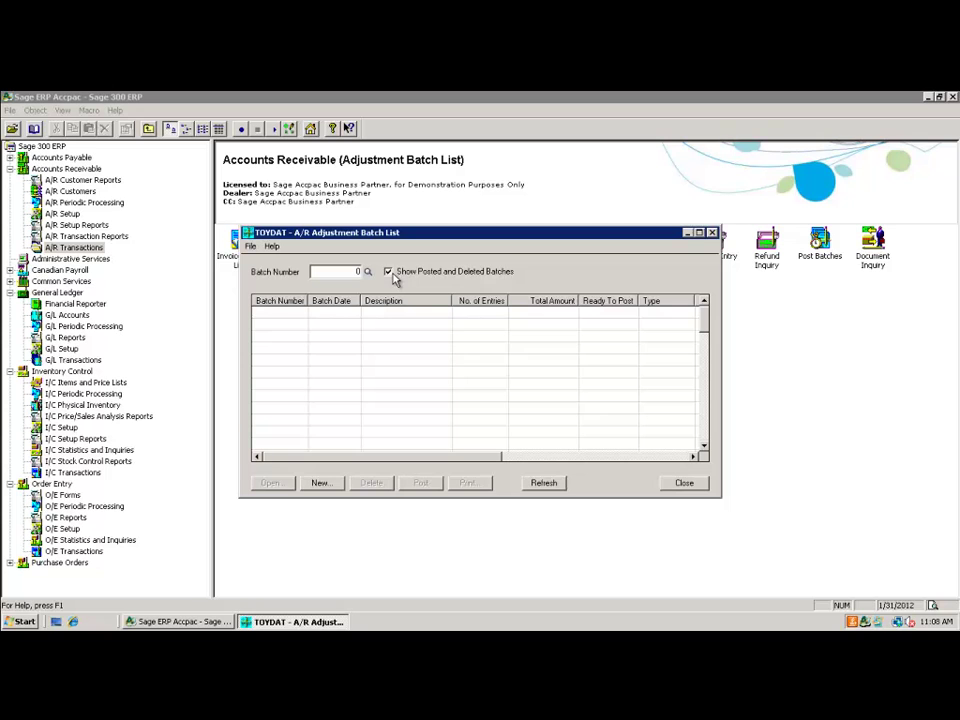
pyautogui.click(690, 485)
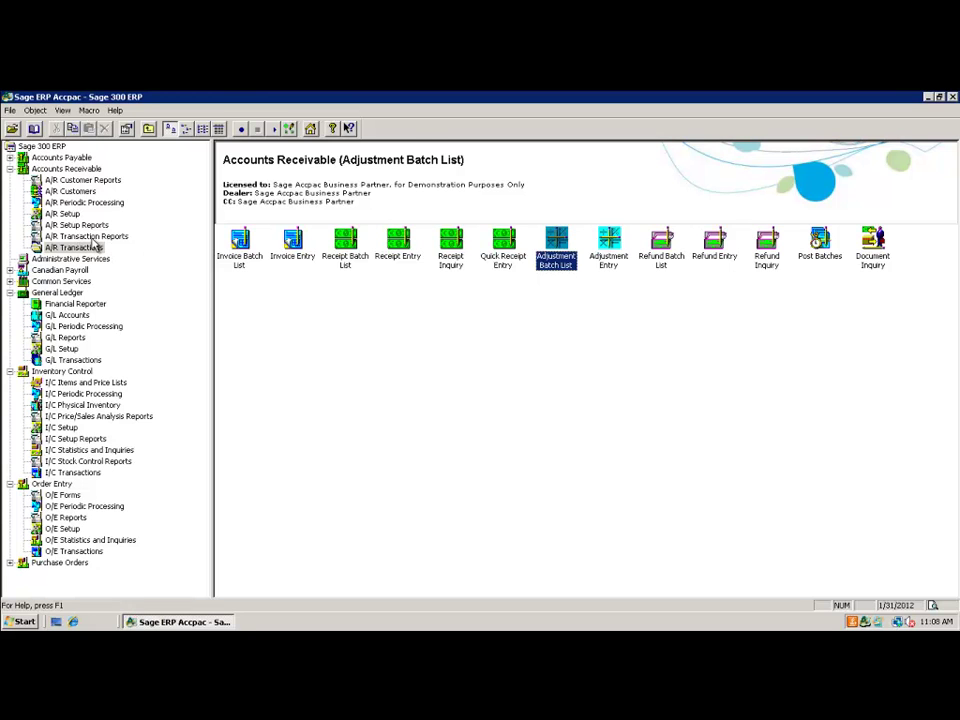
# Open the A/R Posting Journals report with the print destination set to File
pyautogui.click(94, 238)
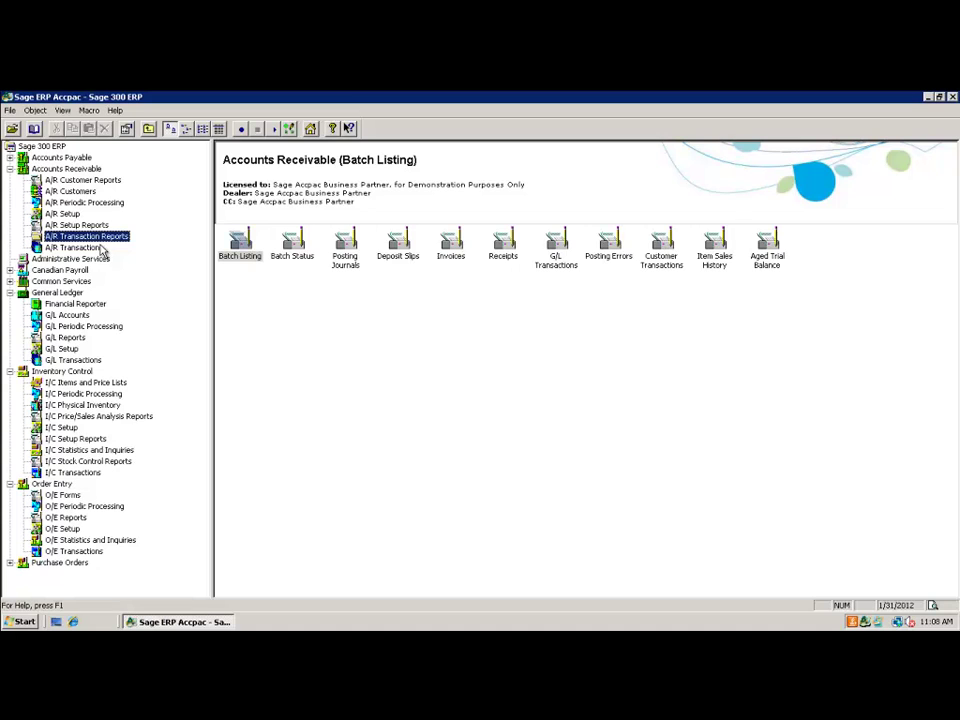
pyautogui.doubleClick(345, 250)
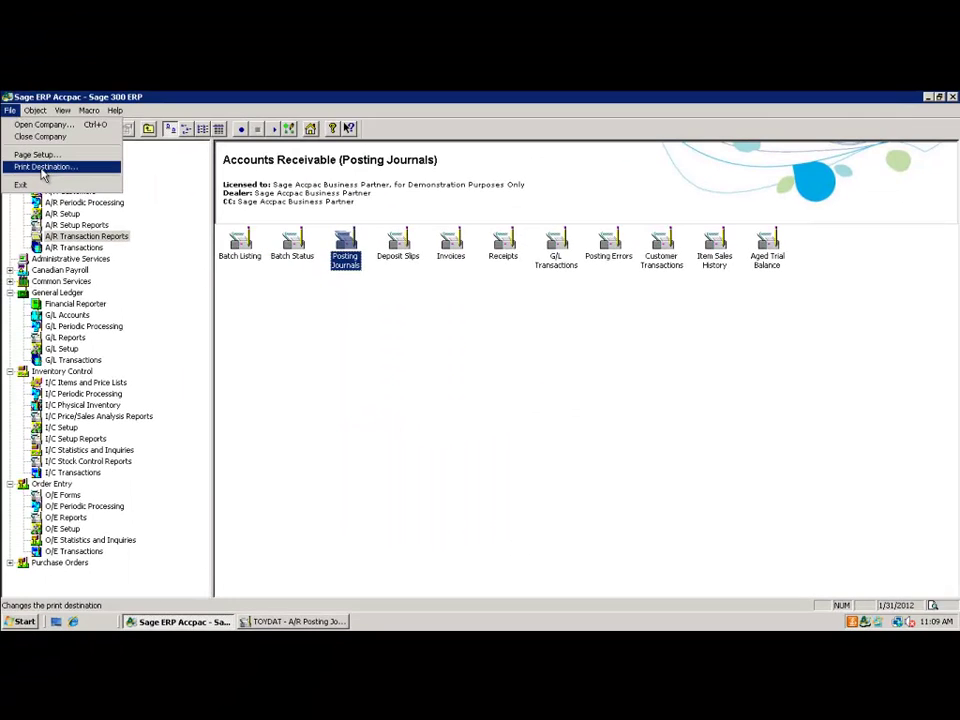
pyautogui.click(44, 166)
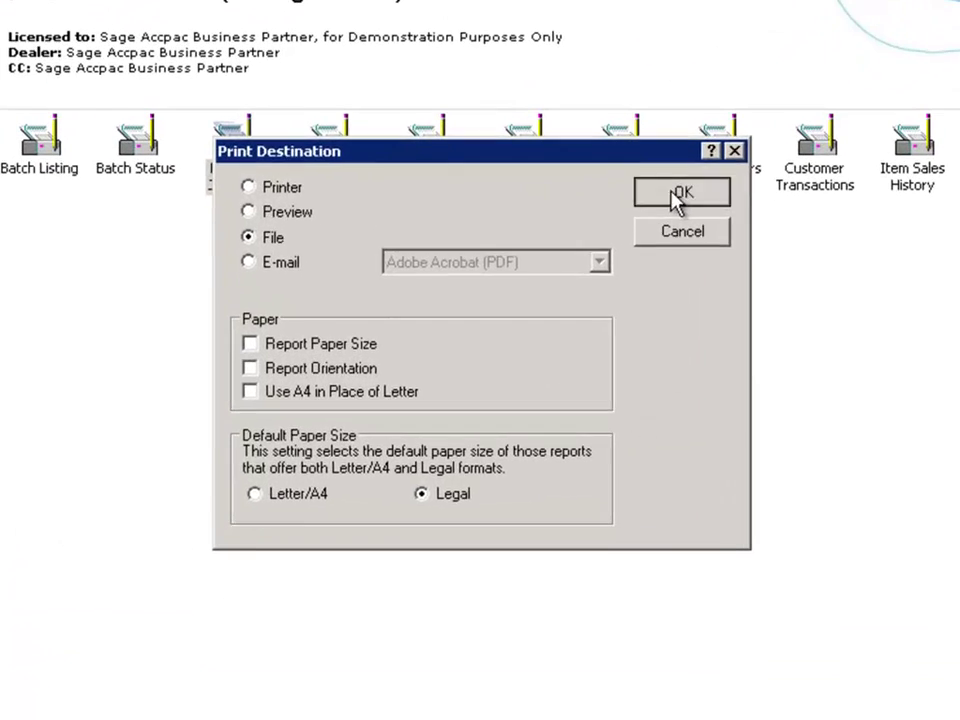
pyautogui.click(589, 268)
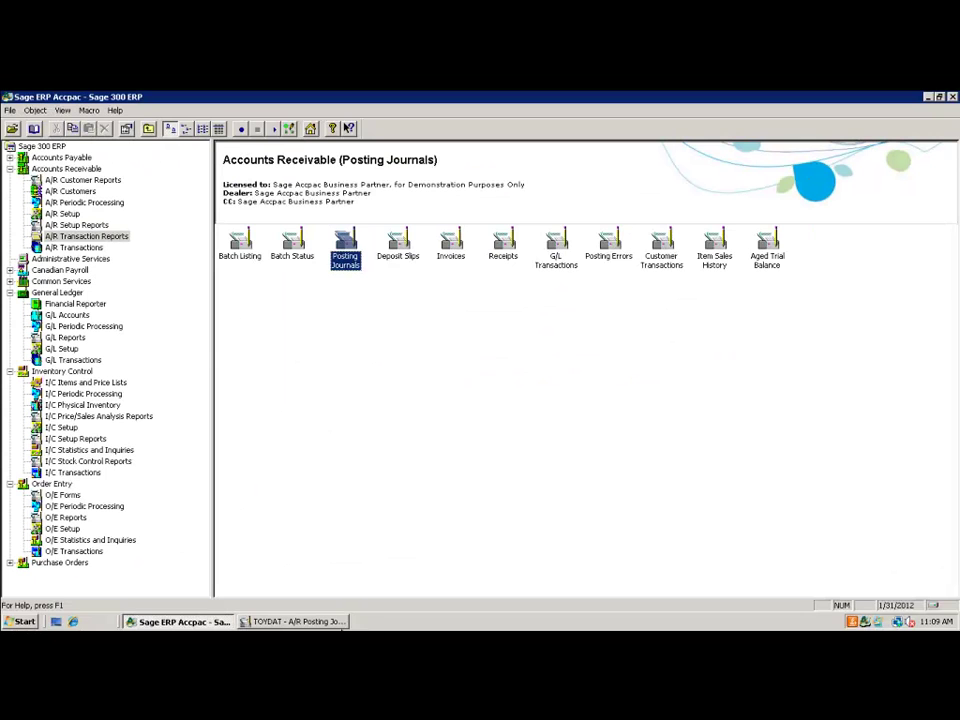
# Export all pages of the invoice posting journal as arpj01.pdf into C:\GL_YEAR_END\2011
pyautogui.click(335, 622)
pyautogui.click(377, 474)
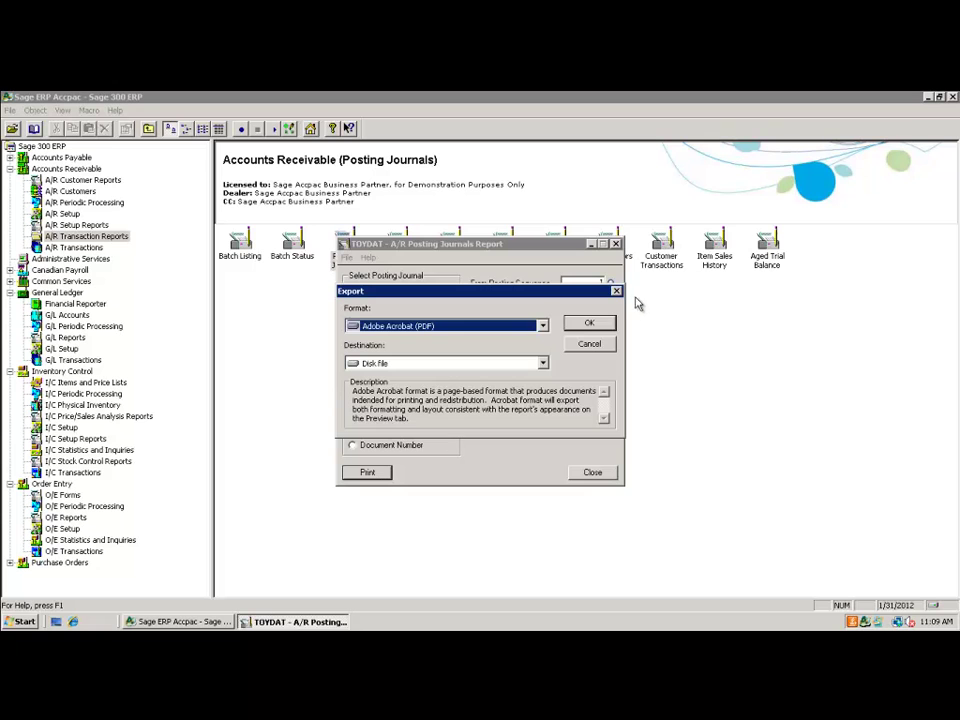
pyautogui.press('Return')
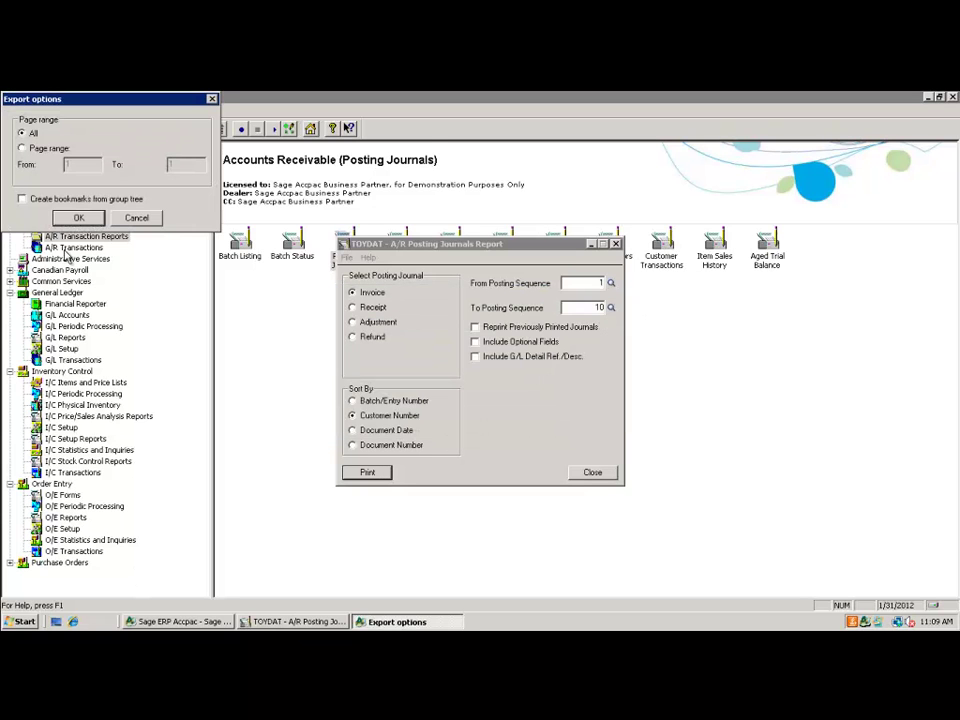
pyautogui.press('Return')
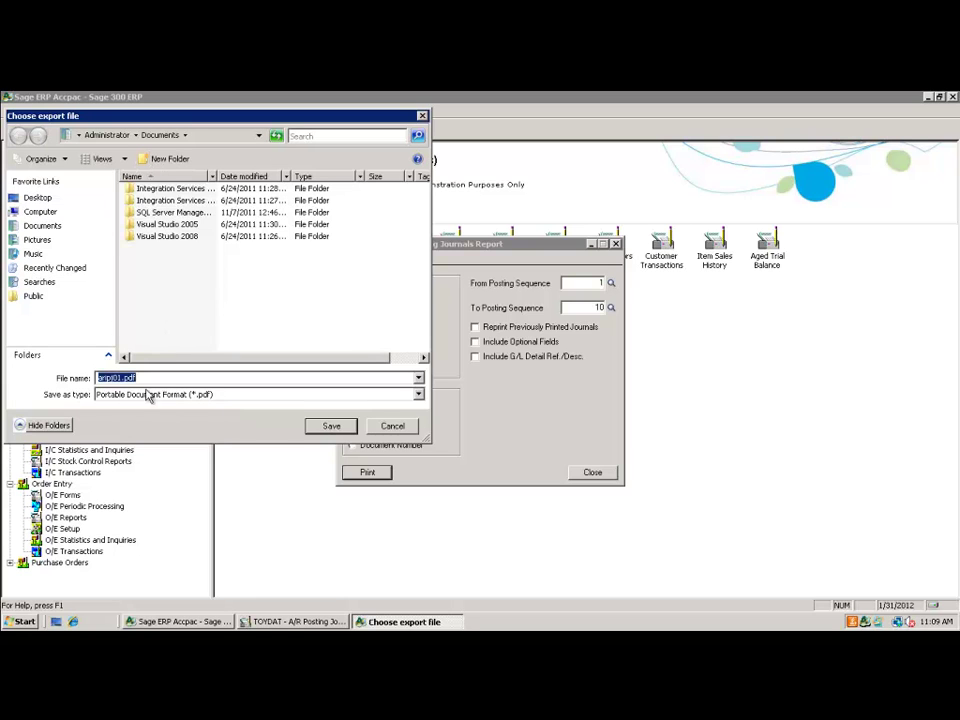
pyautogui.click(37, 200)
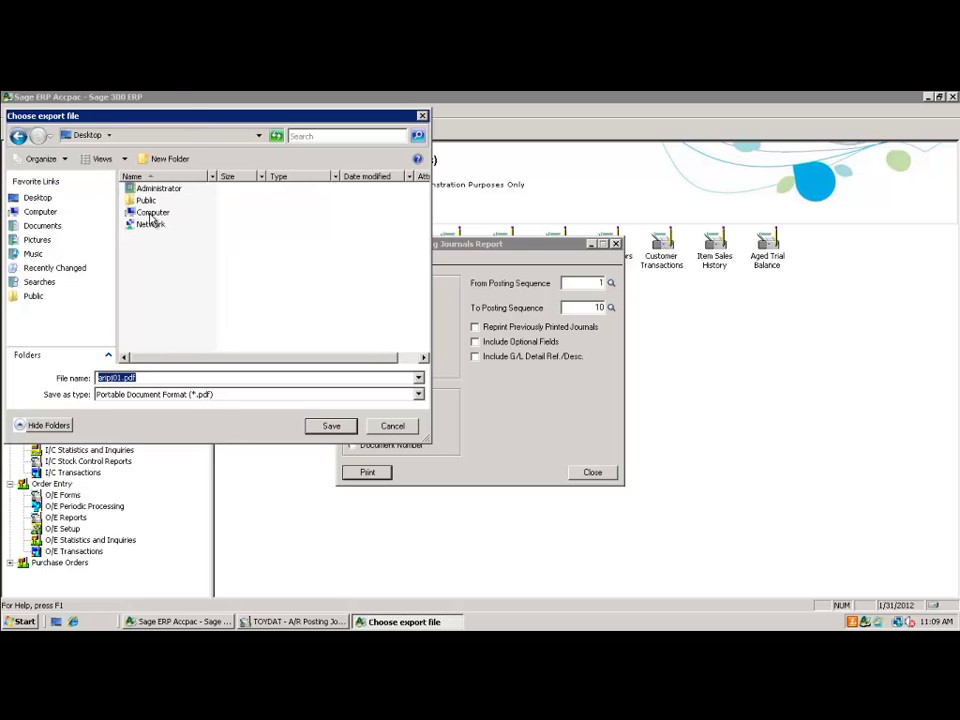
pyautogui.doubleClick(153, 214)
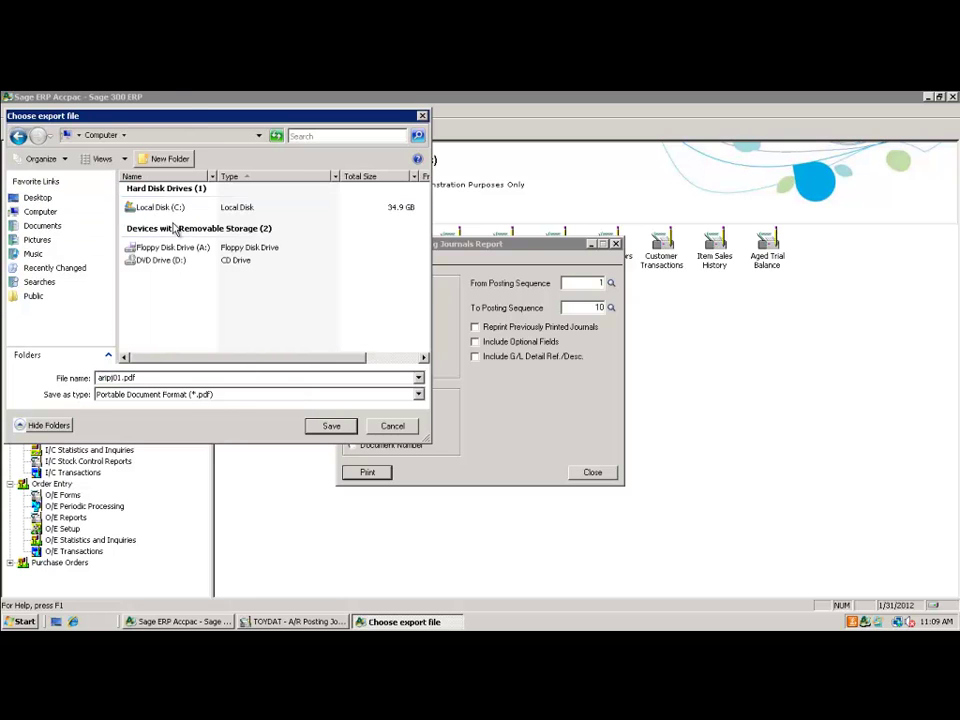
pyautogui.doubleClick(158, 208)
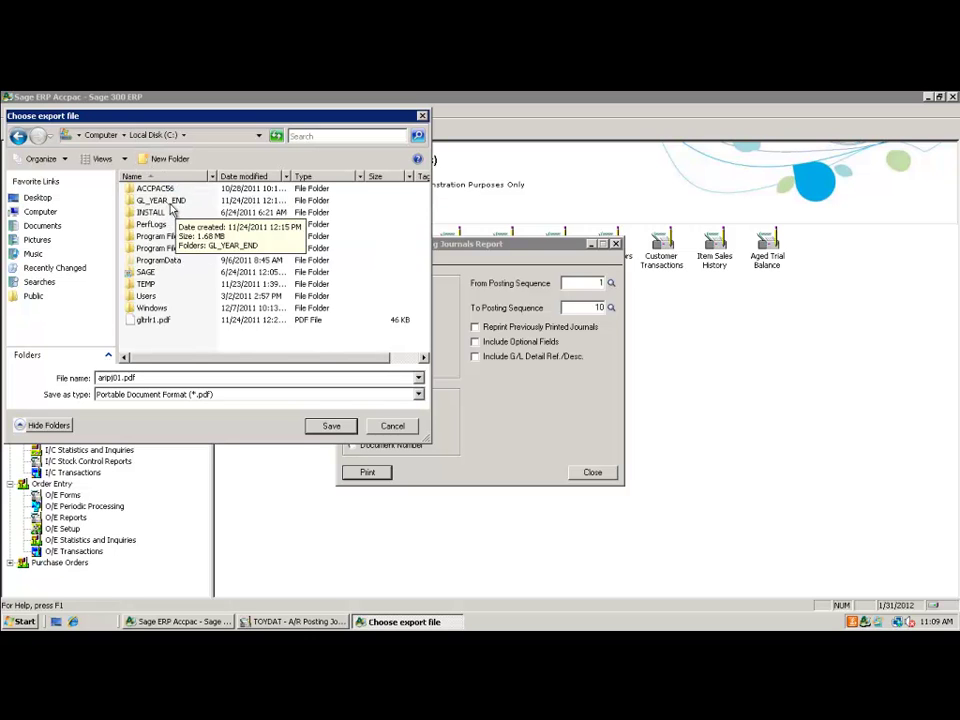
pyautogui.doubleClick(158, 200)
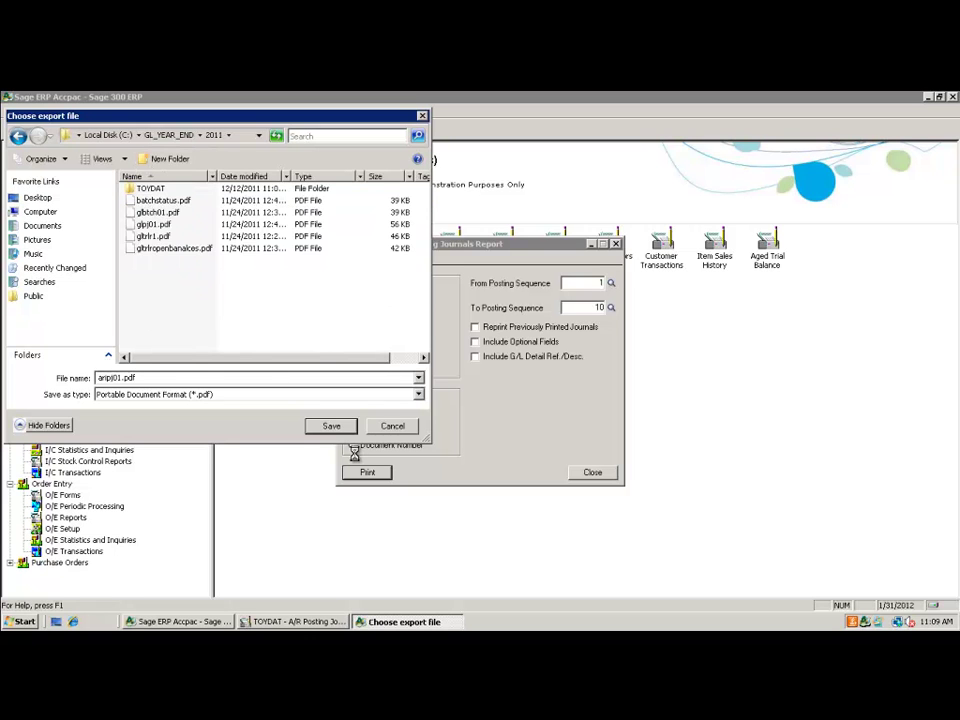
pyautogui.click(331, 425)
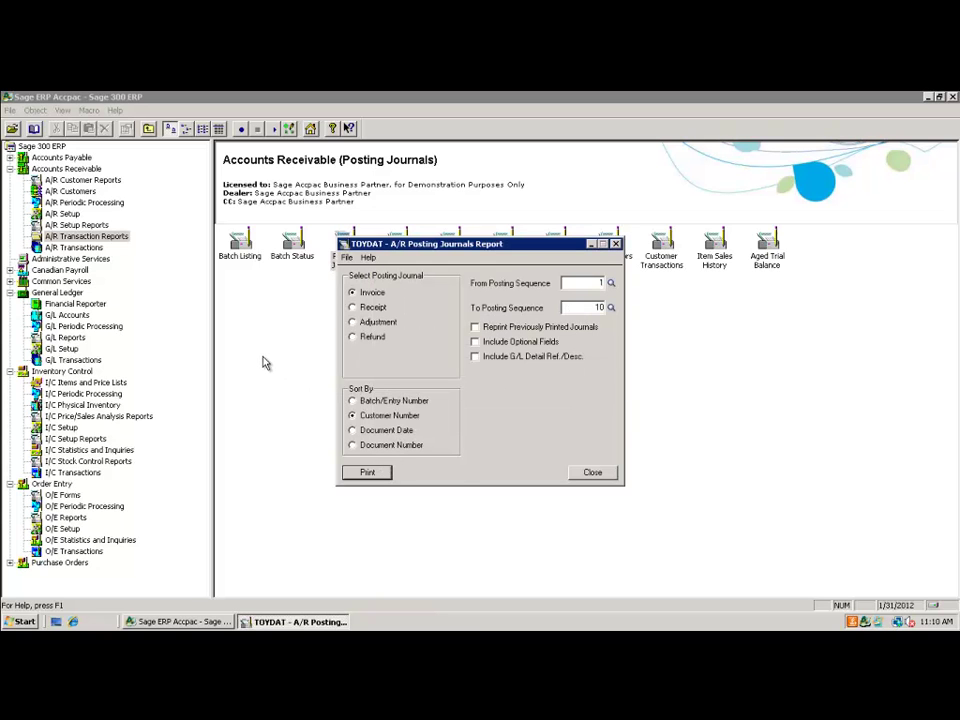
# Switch the journal to Receipts and export it as arcpj01.pdf into C:\GL_YEAR_END\2011
pyautogui.click(352, 307)
pyautogui.click(380, 471)
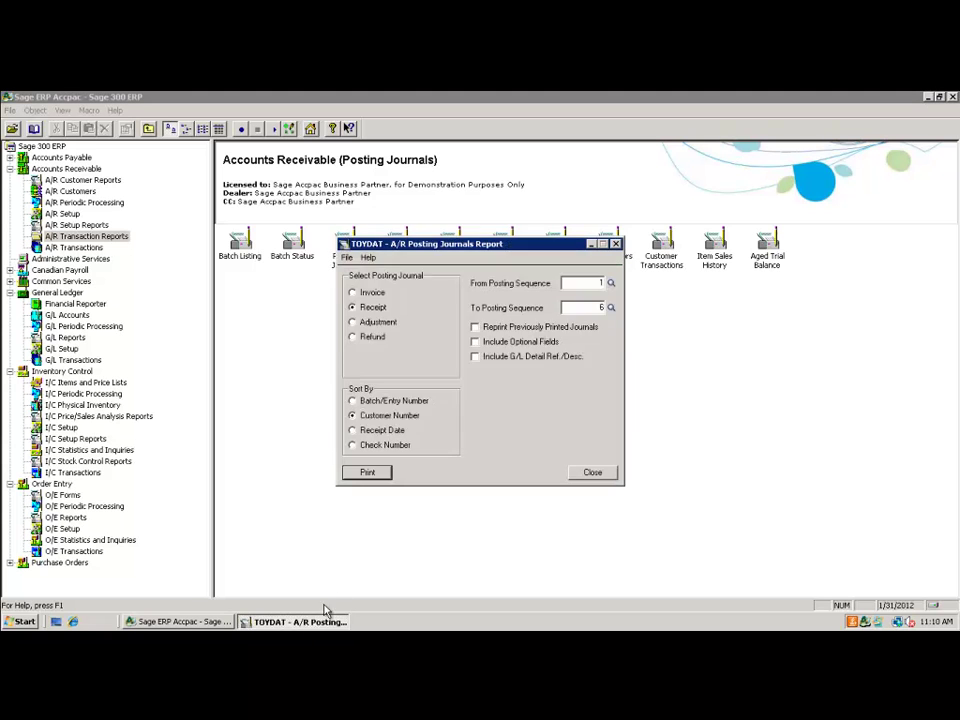
pyautogui.click(590, 324)
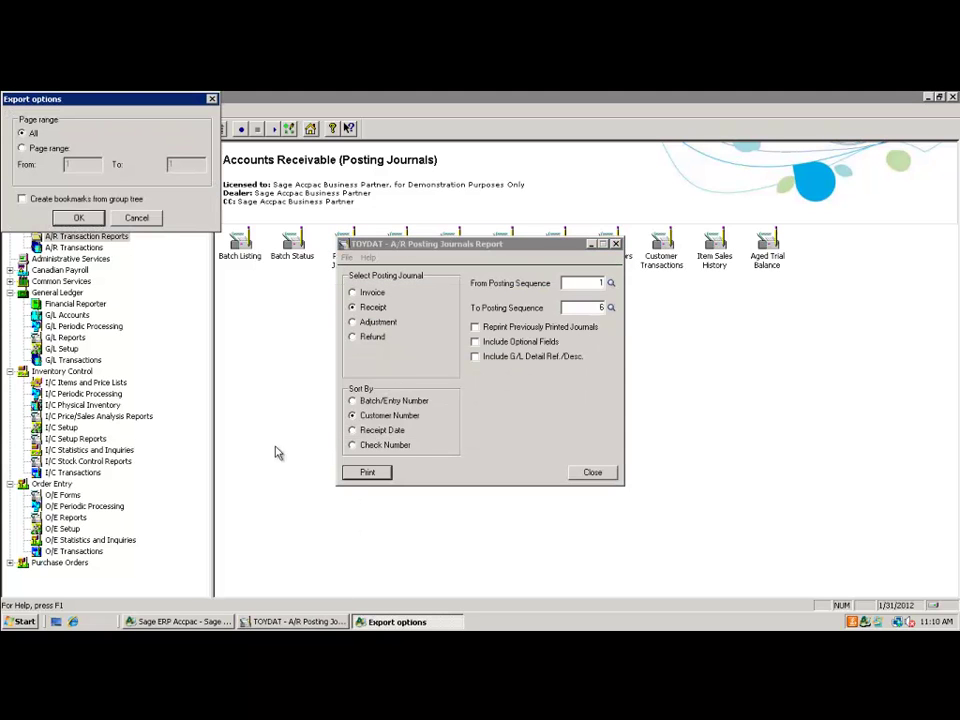
pyautogui.click(80, 218)
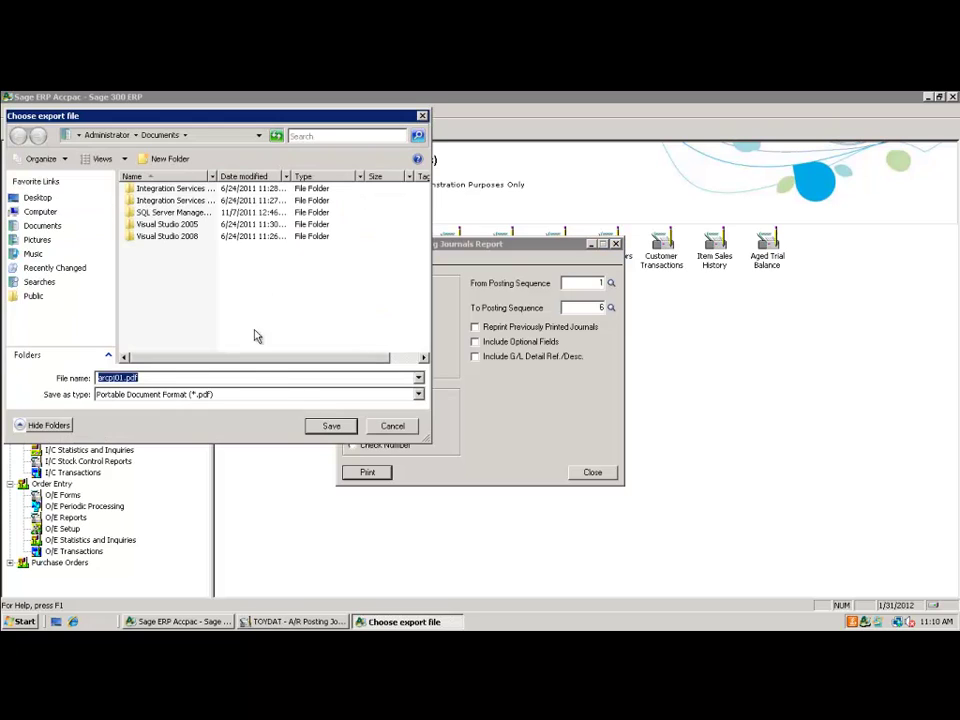
pyautogui.click(48, 212)
pyautogui.doubleClick(140, 207)
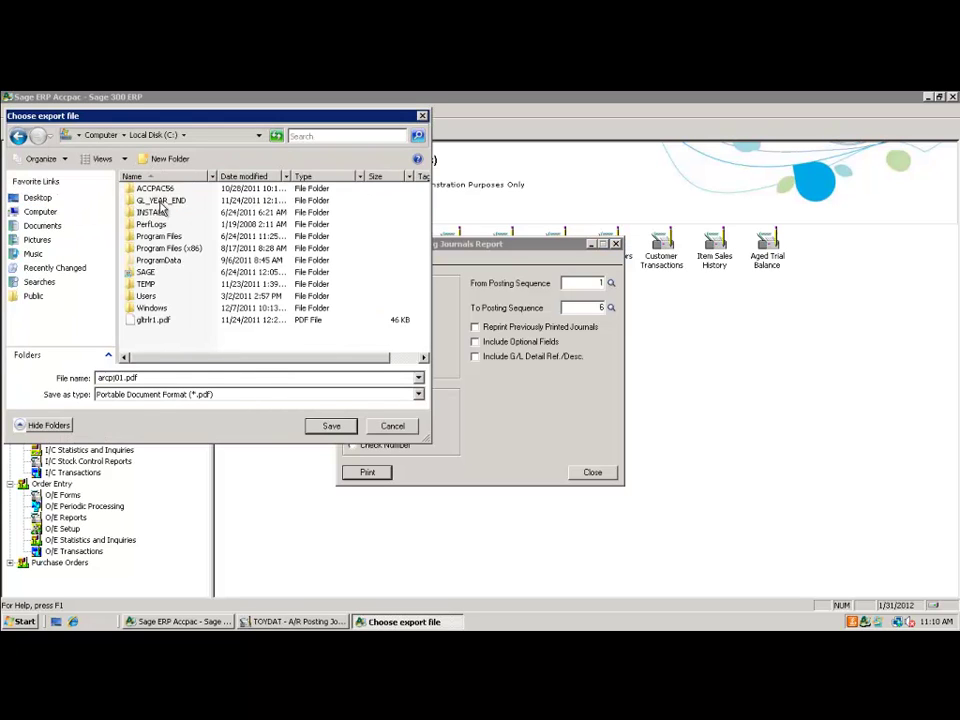
pyautogui.doubleClick(140, 200)
pyautogui.doubleClick(144, 200)
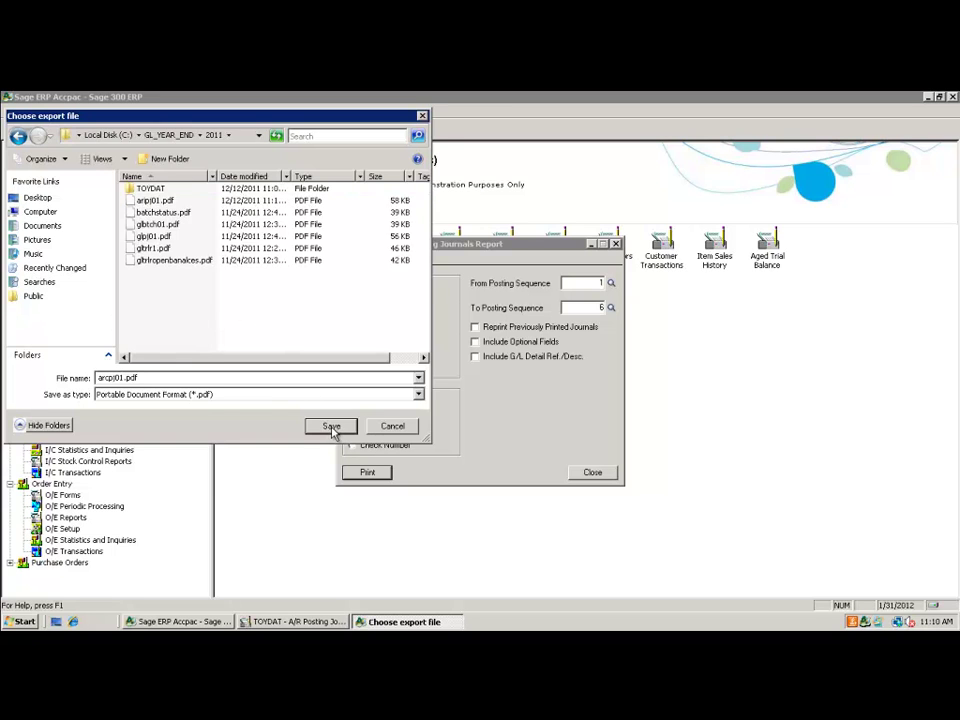
pyautogui.click(331, 427)
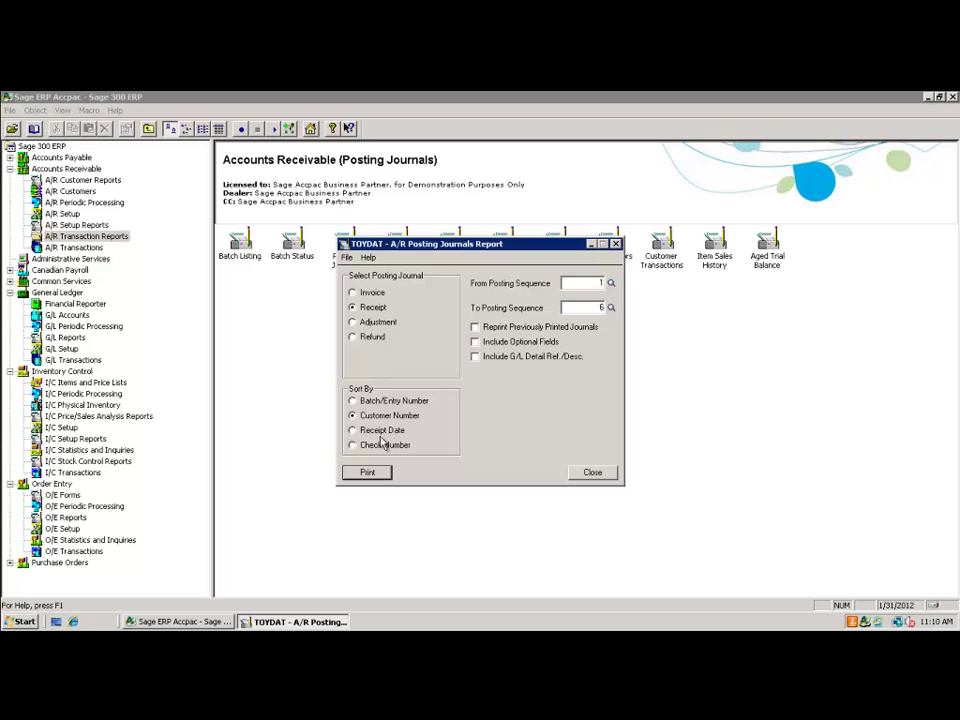
# Switch the journal to Adjustment and export it as arapj01.pdf into C:\GL_YEAR_END\2011
pyautogui.click(378, 322)
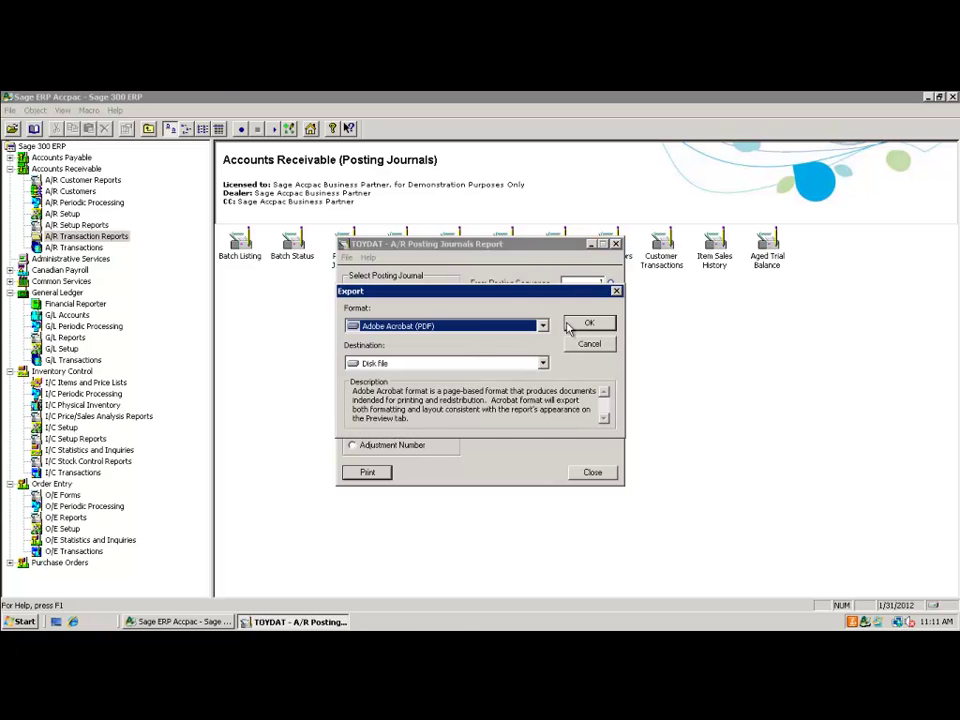
pyautogui.click(589, 323)
pyautogui.click(77, 216)
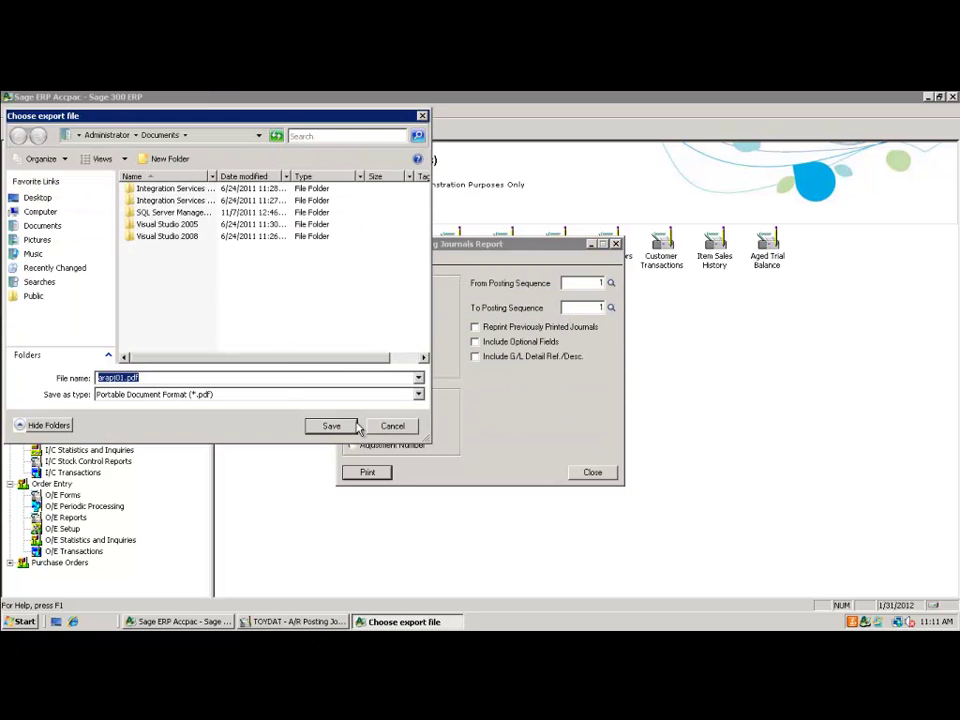
pyautogui.click(38, 212)
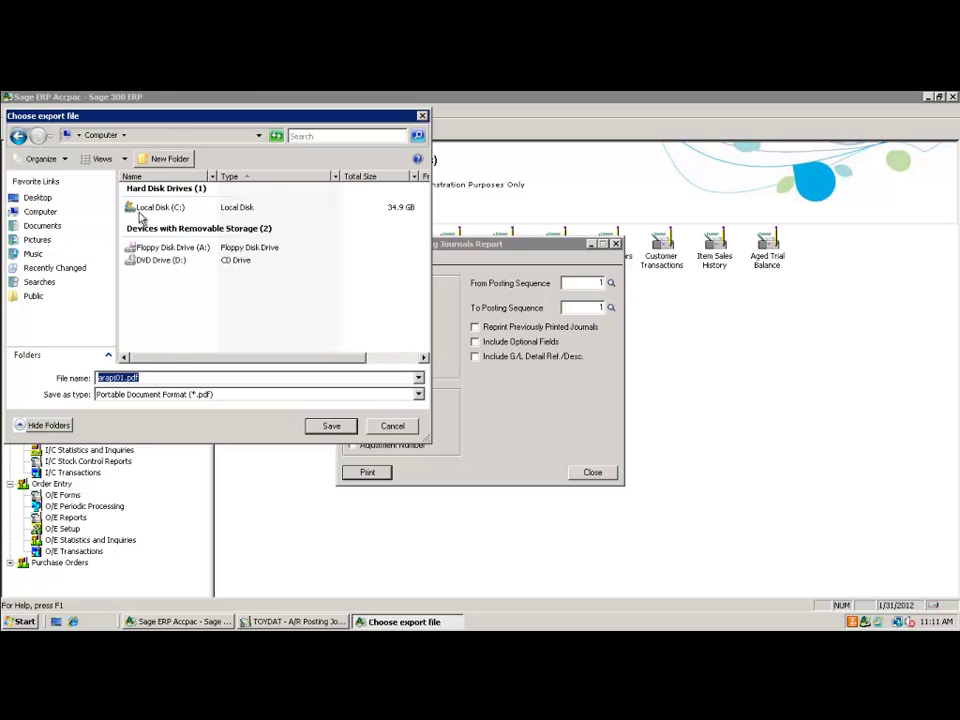
pyautogui.doubleClick(166, 210)
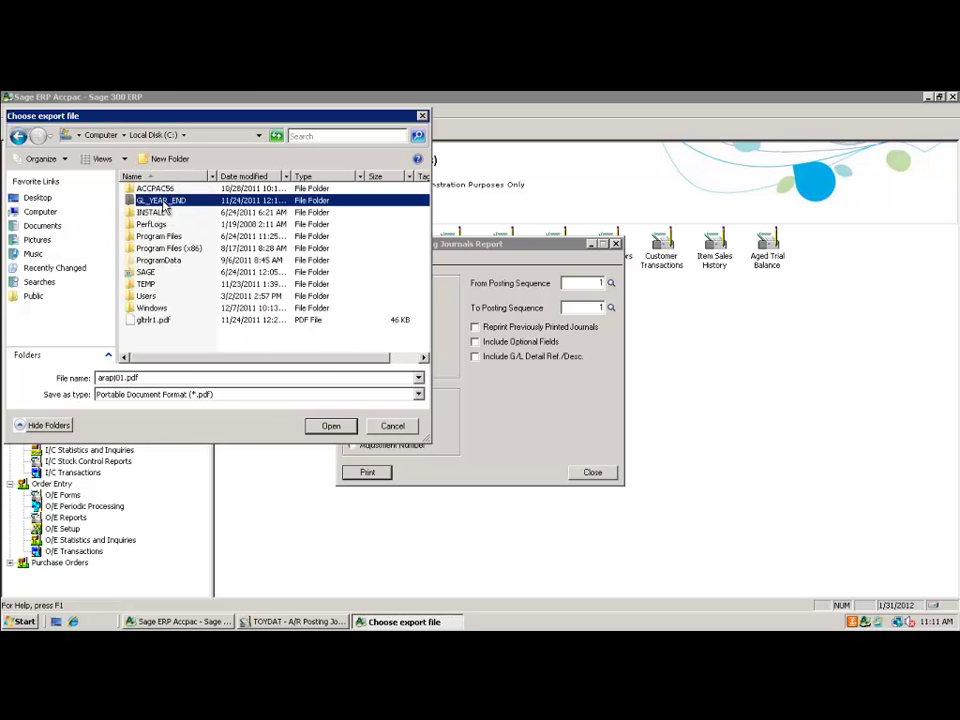
pyautogui.doubleClick(145, 200)
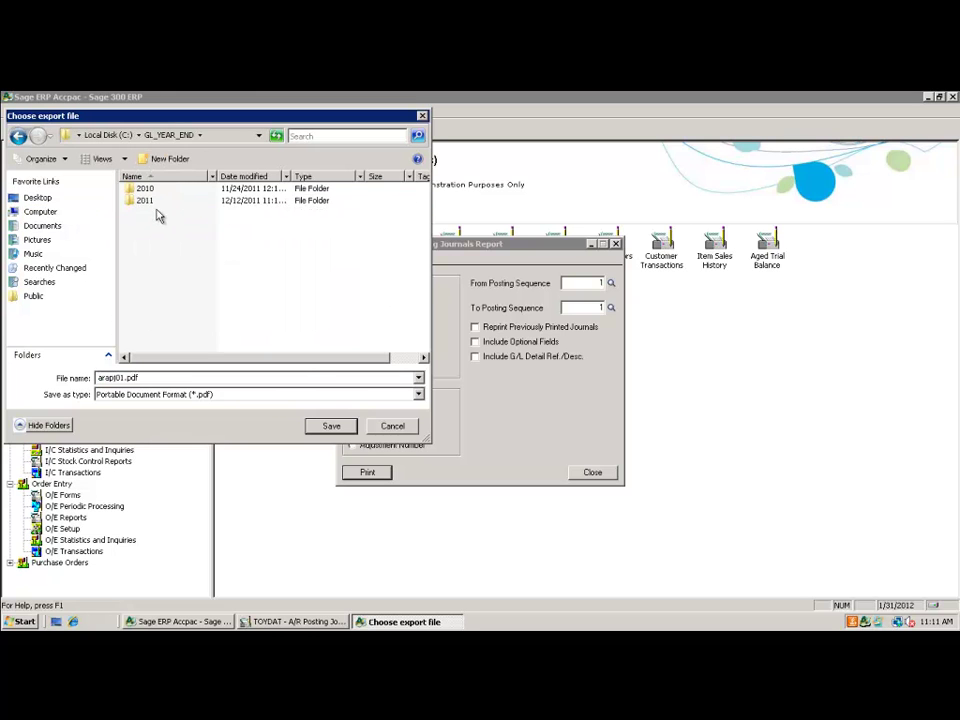
pyautogui.click(333, 426)
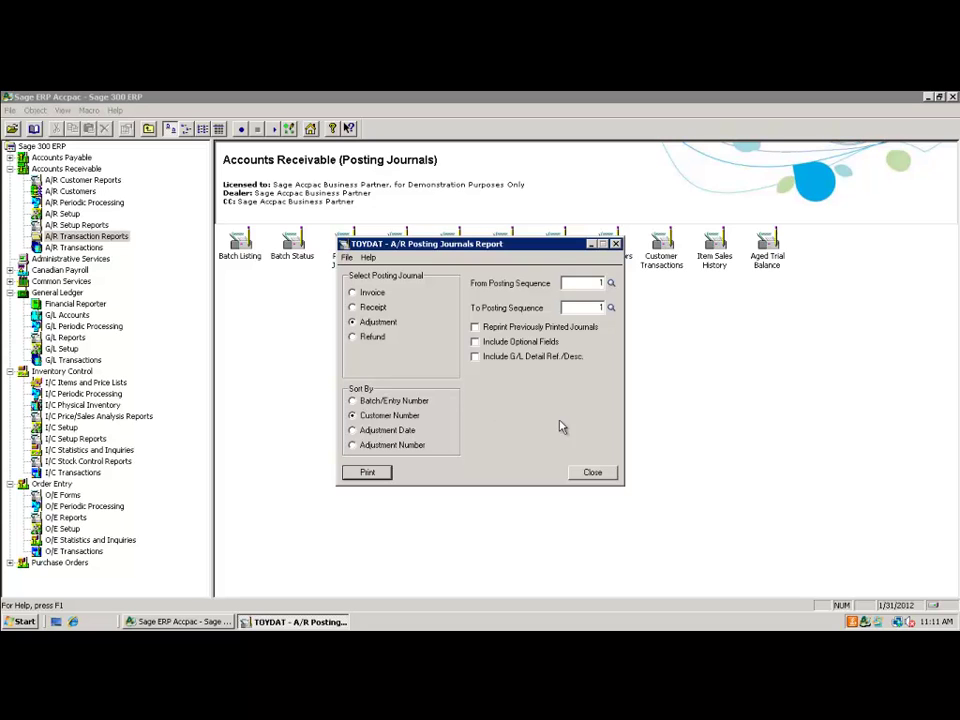
# Close the report, confirm the A/R Refund Batch List is empty, then return to A/R Transaction Reports
pyautogui.click(593, 474)
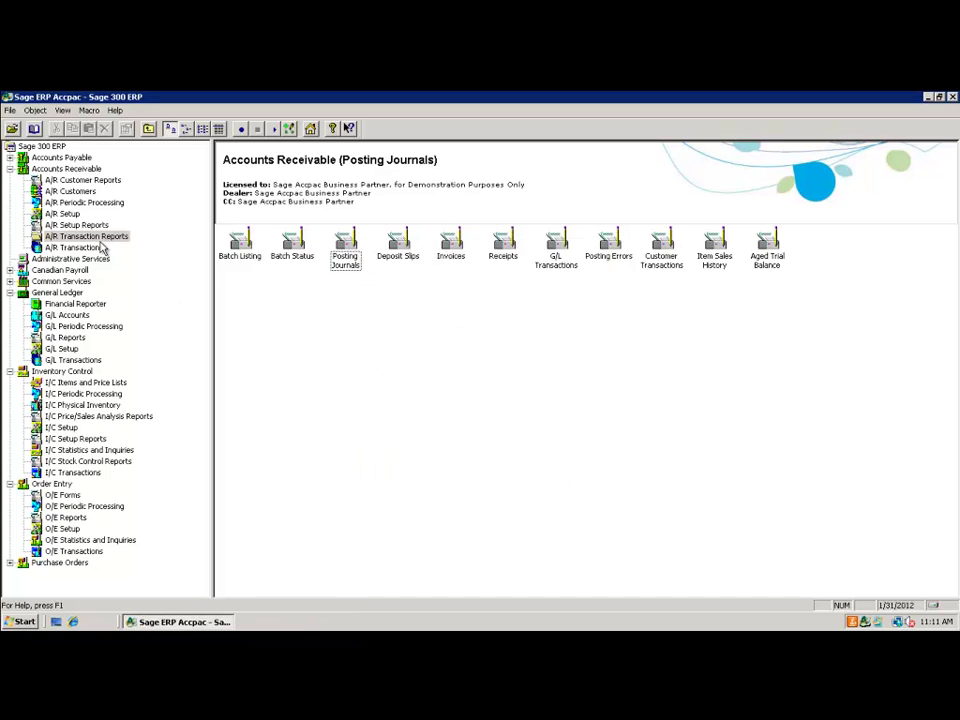
pyautogui.click(66, 168)
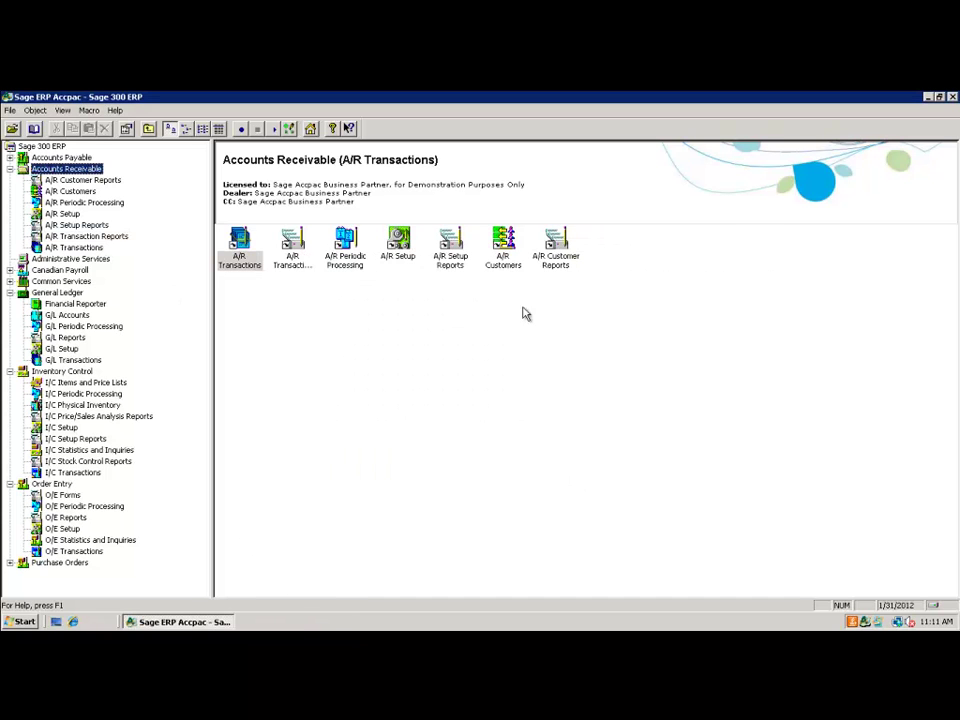
pyautogui.doubleClick(240, 252)
pyautogui.doubleClick(660, 248)
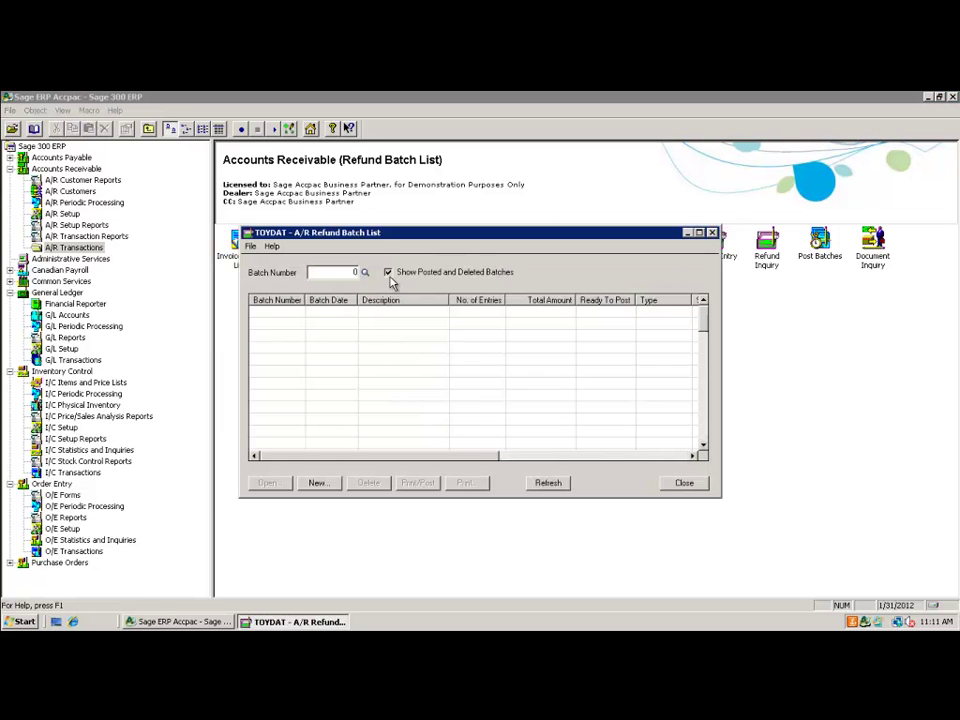
pyautogui.click(389, 272)
pyautogui.click(692, 484)
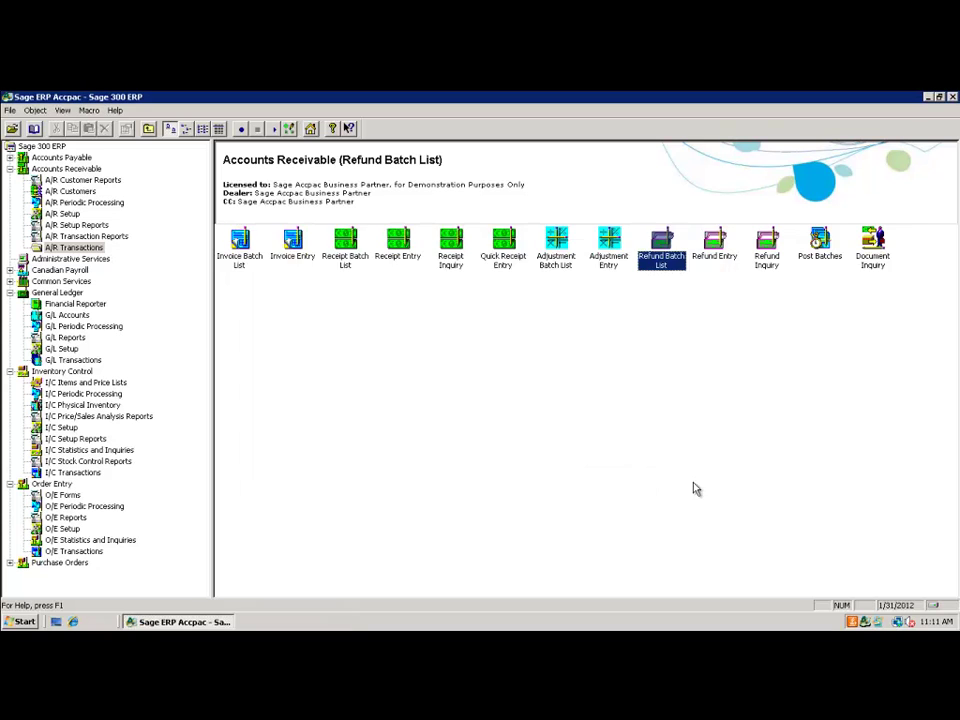
pyautogui.click(99, 239)
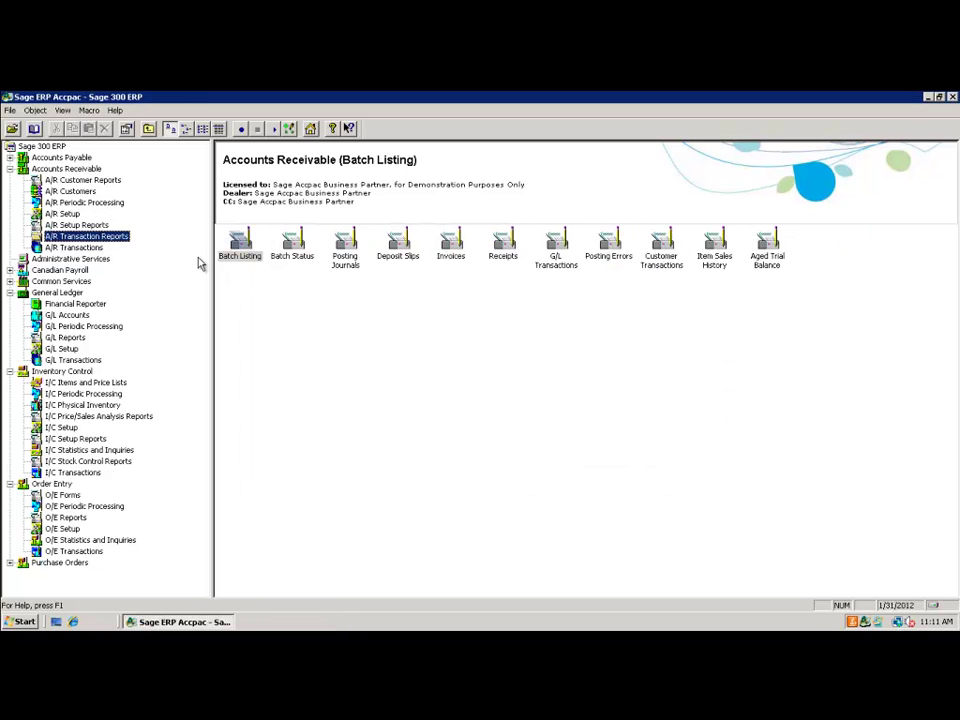
# Export the Refund posting journal, all pages, as arrpj01.pdf into C:\GL_YEAR_END\2011
pyautogui.doubleClick(348, 258)
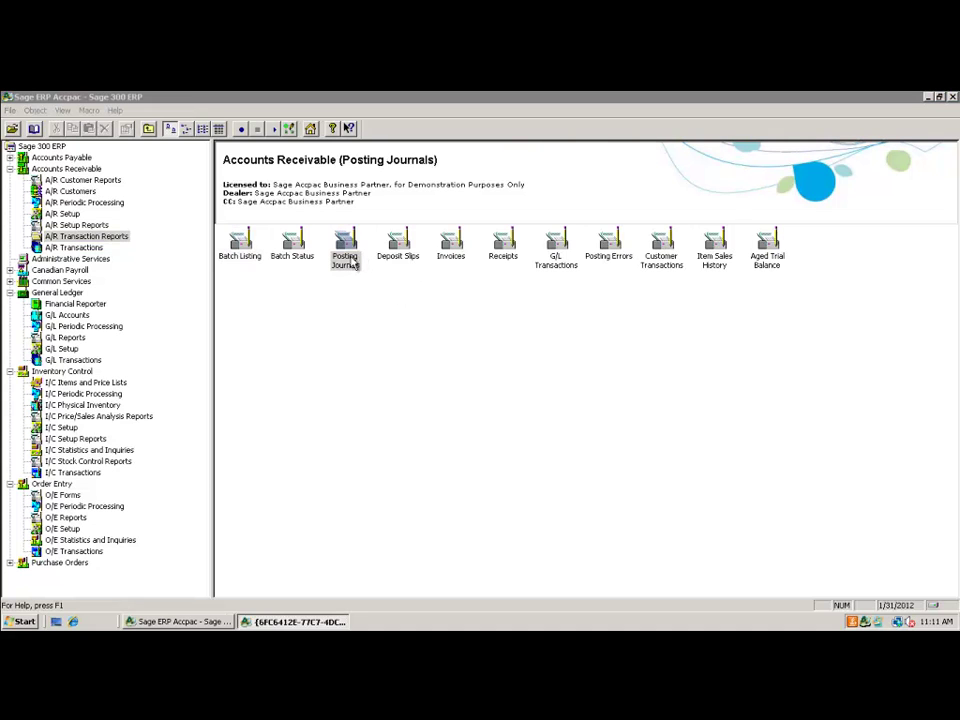
pyautogui.click(366, 338)
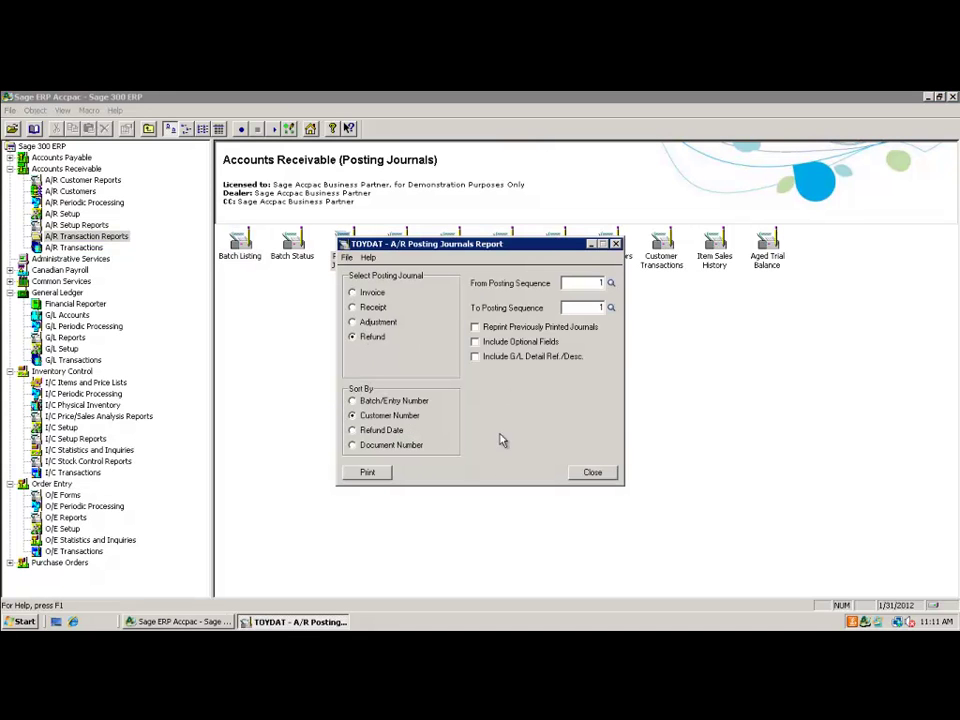
pyautogui.click(372, 474)
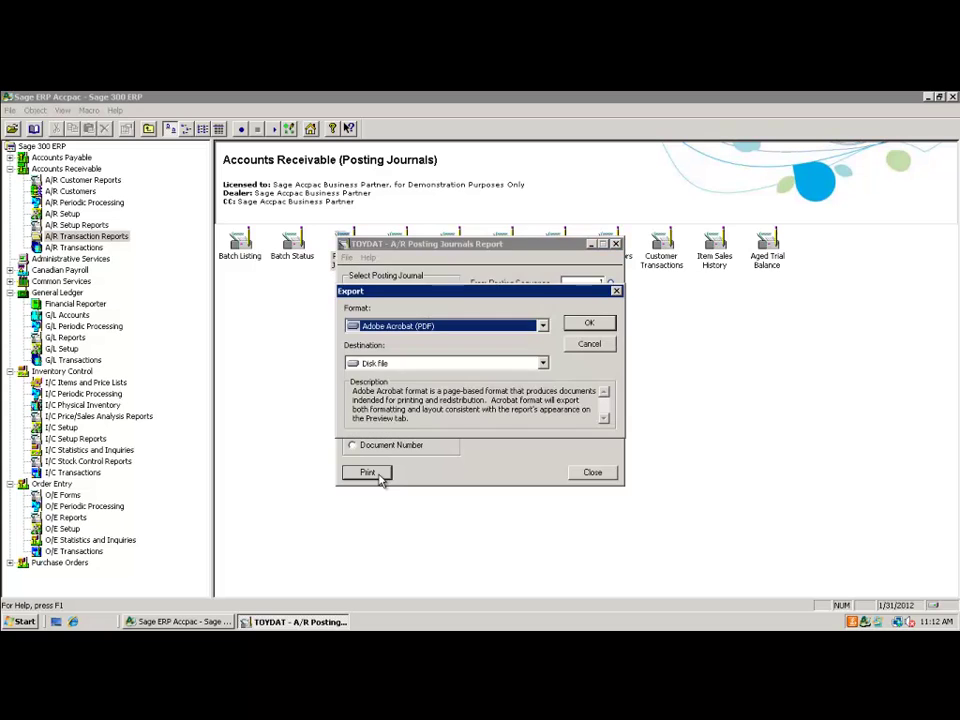
pyautogui.click(587, 324)
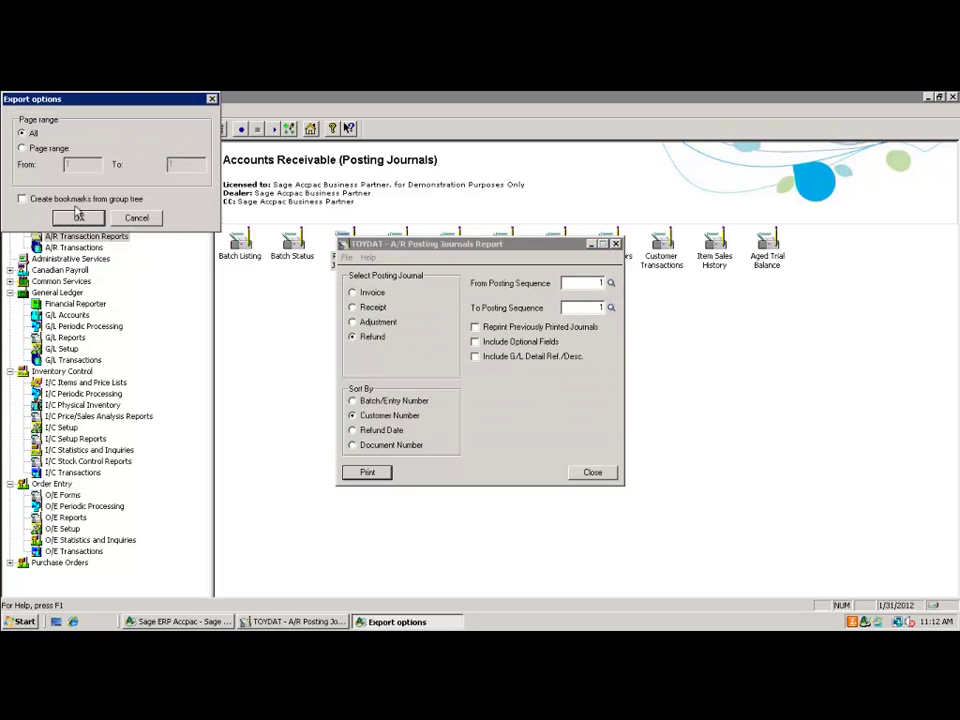
pyautogui.click(82, 219)
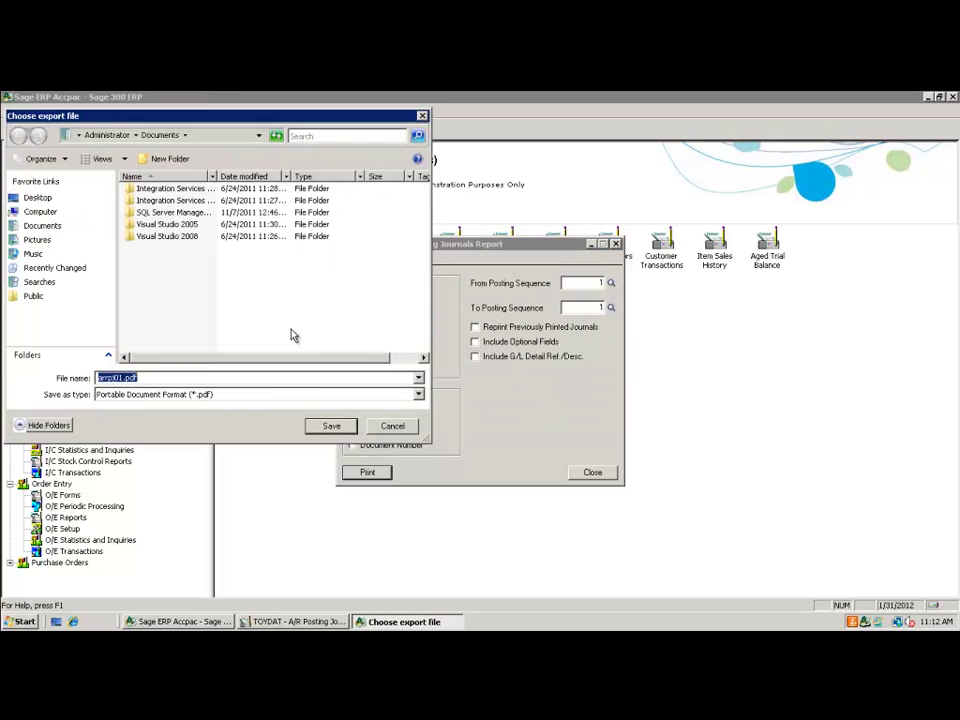
pyautogui.click(80, 212)
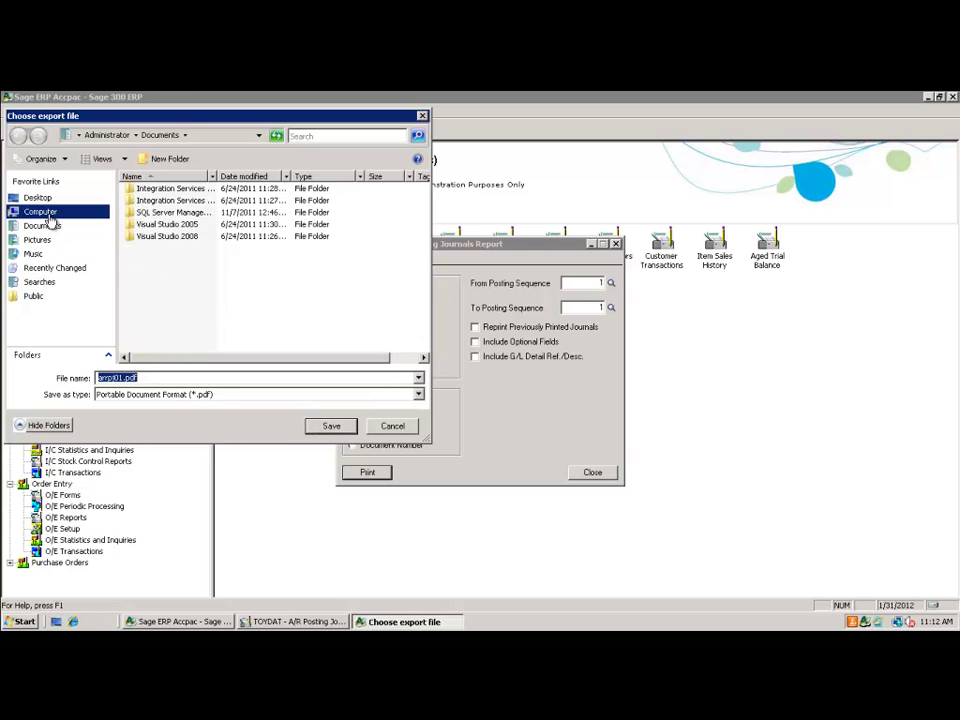
pyautogui.doubleClick(156, 209)
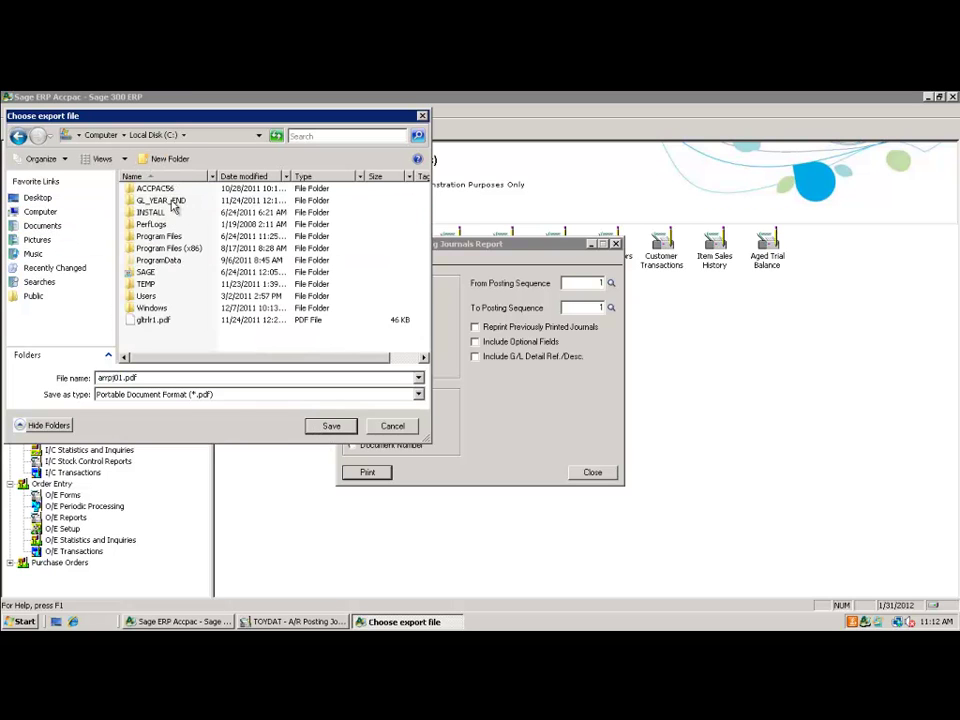
pyautogui.doubleClick(176, 198)
pyautogui.doubleClick(150, 204)
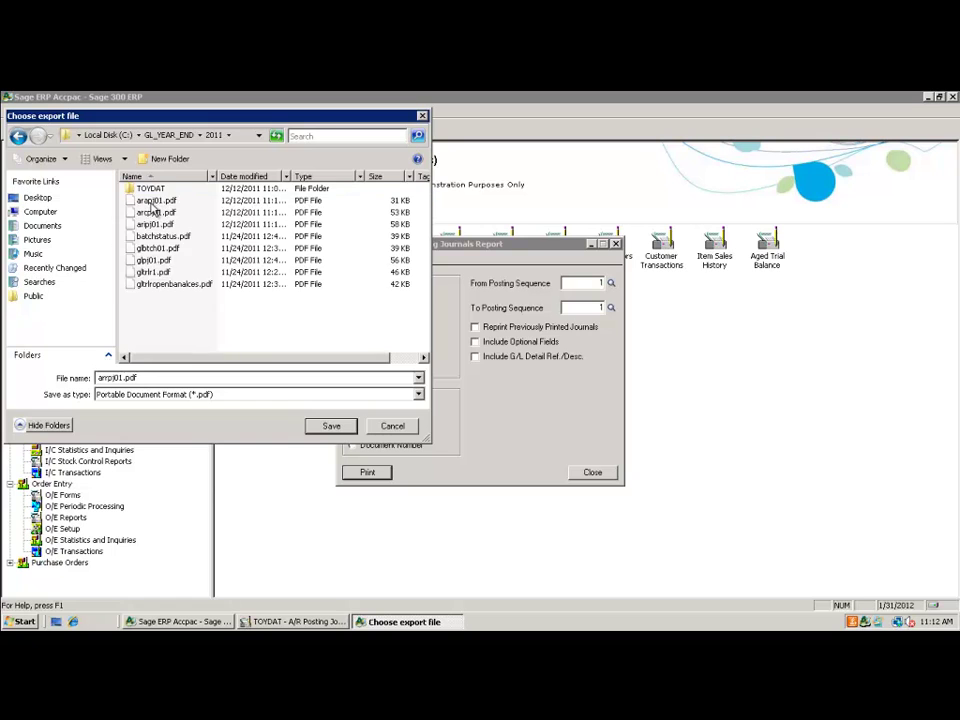
pyautogui.click(320, 425)
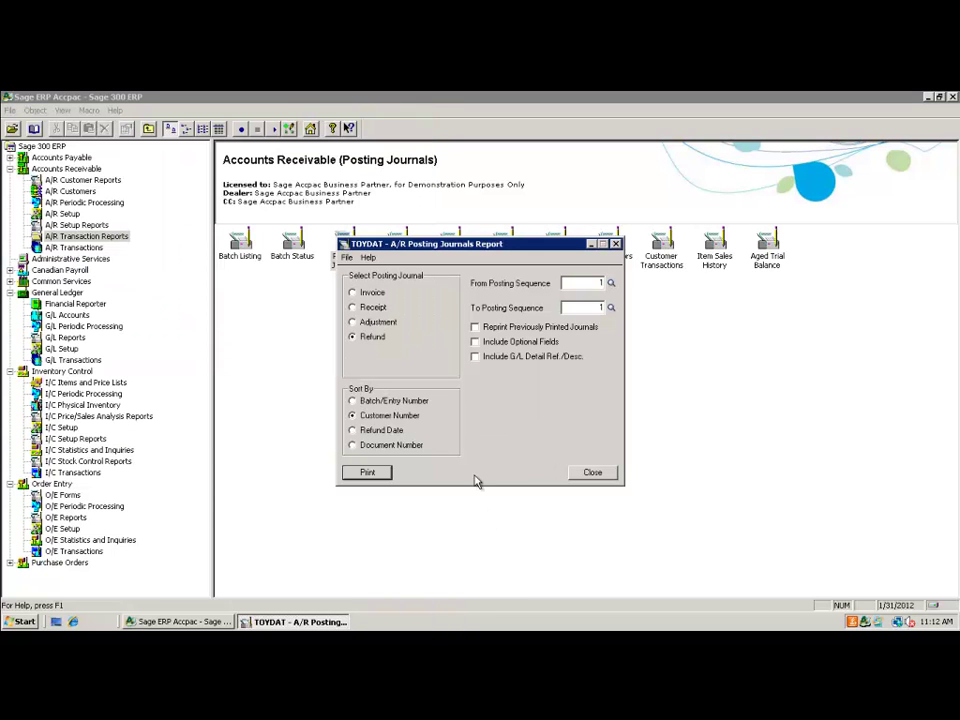
# Close the report and set up a Database Dump of TOYDAT to c:\gl_year_end\2011, ready for its description
pyautogui.click(592, 473)
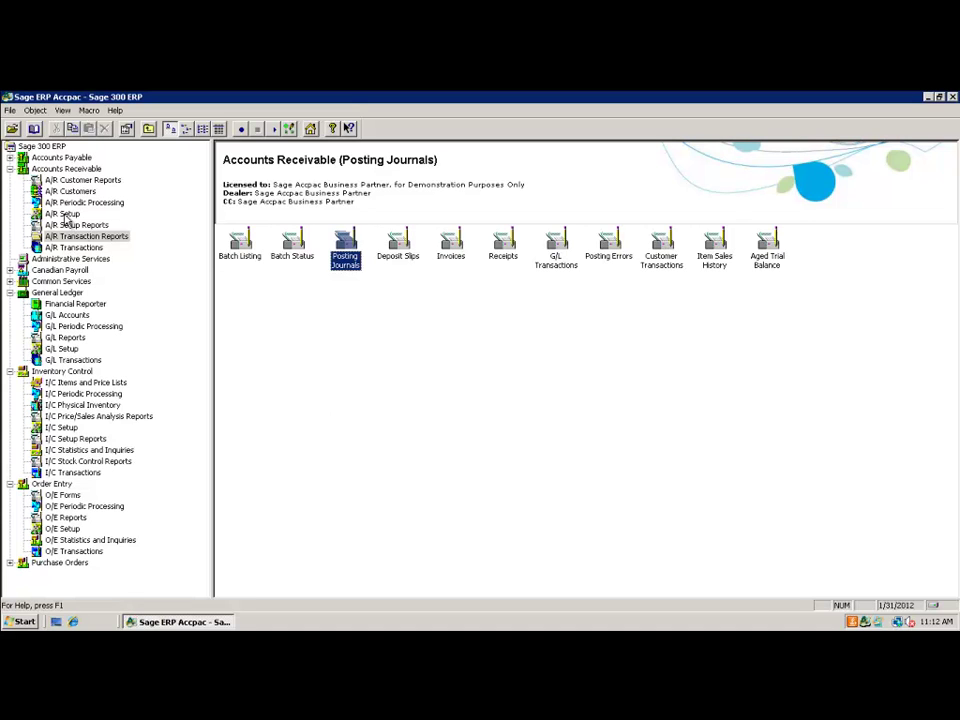
pyautogui.click(93, 260)
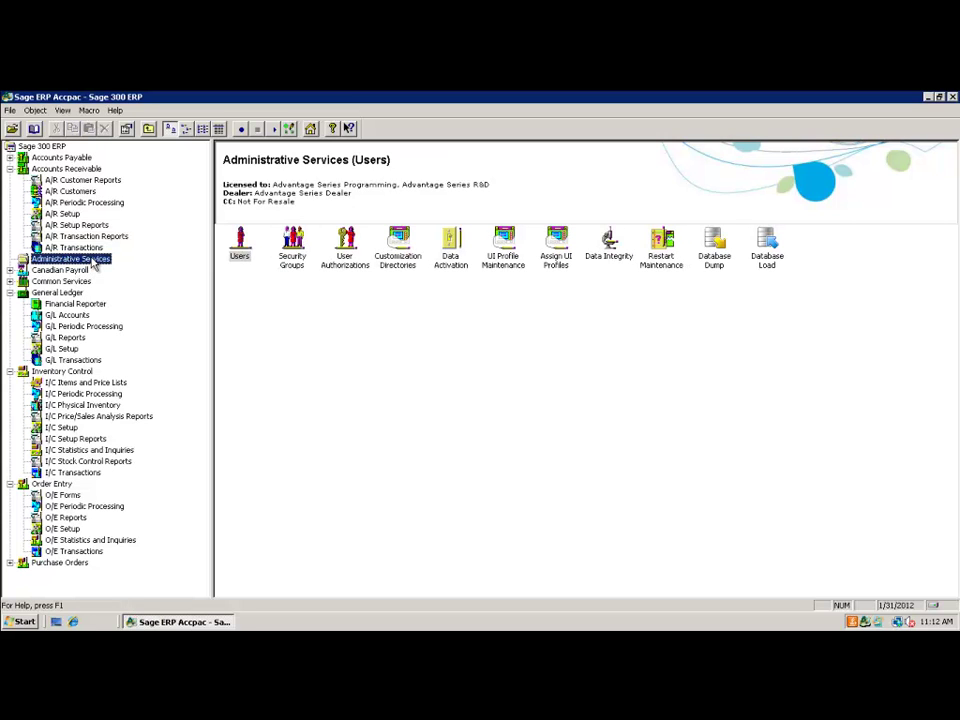
pyautogui.doubleClick(716, 261)
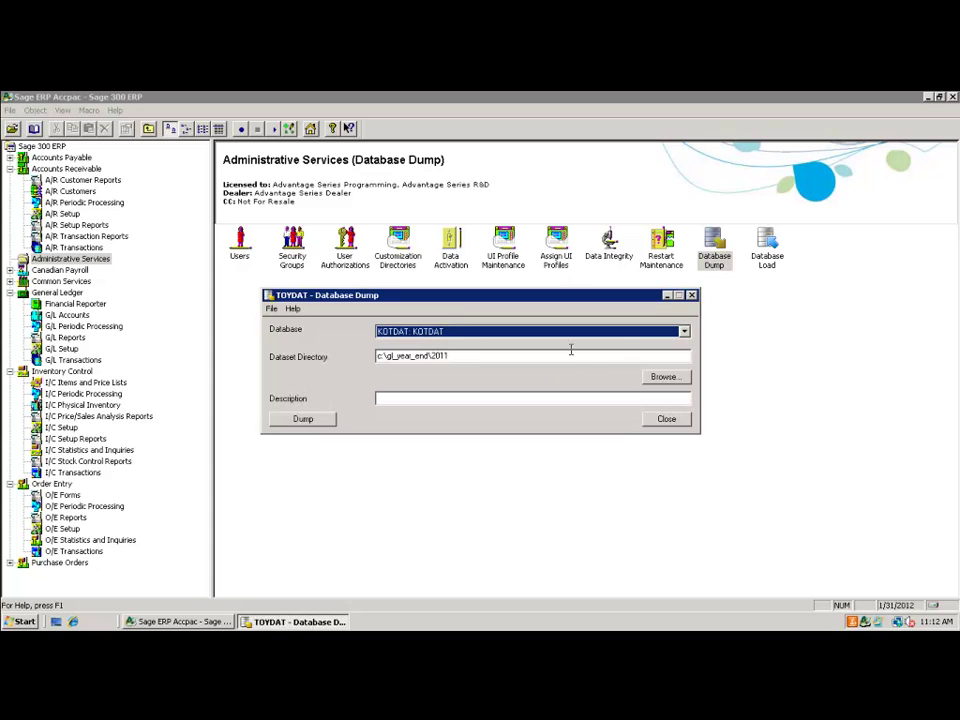
pyautogui.click(684, 331)
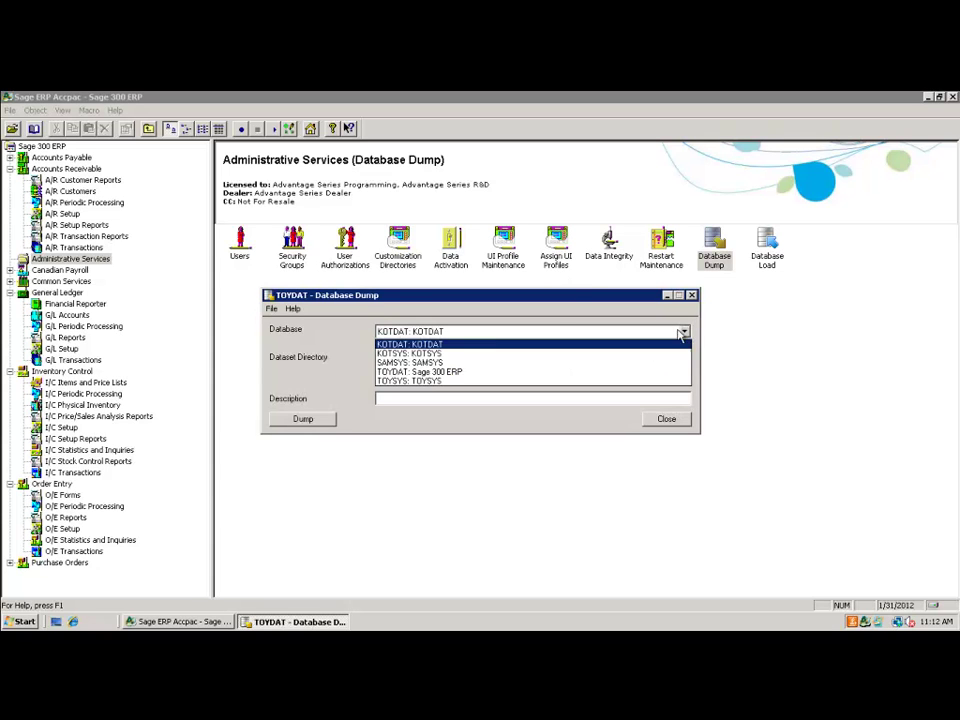
pyautogui.click(427, 373)
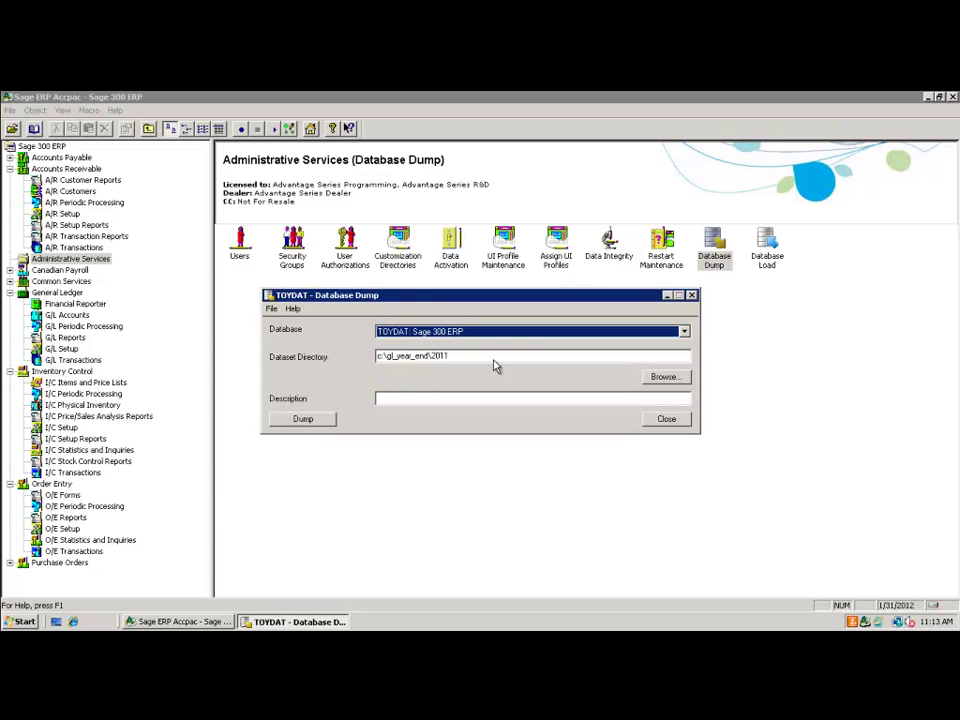
pyautogui.click(395, 400)
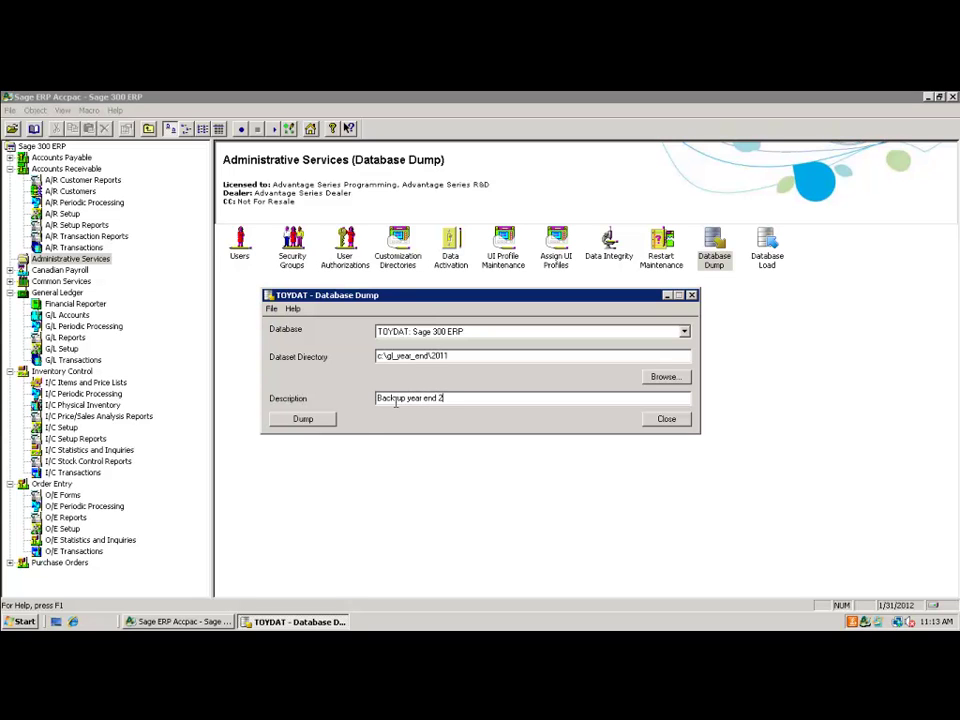
pyautogui.write('Back up year end 2011')
# Start the TOYDAT year-end dump, overwriting the existing dump files
pyautogui.click(328, 421)
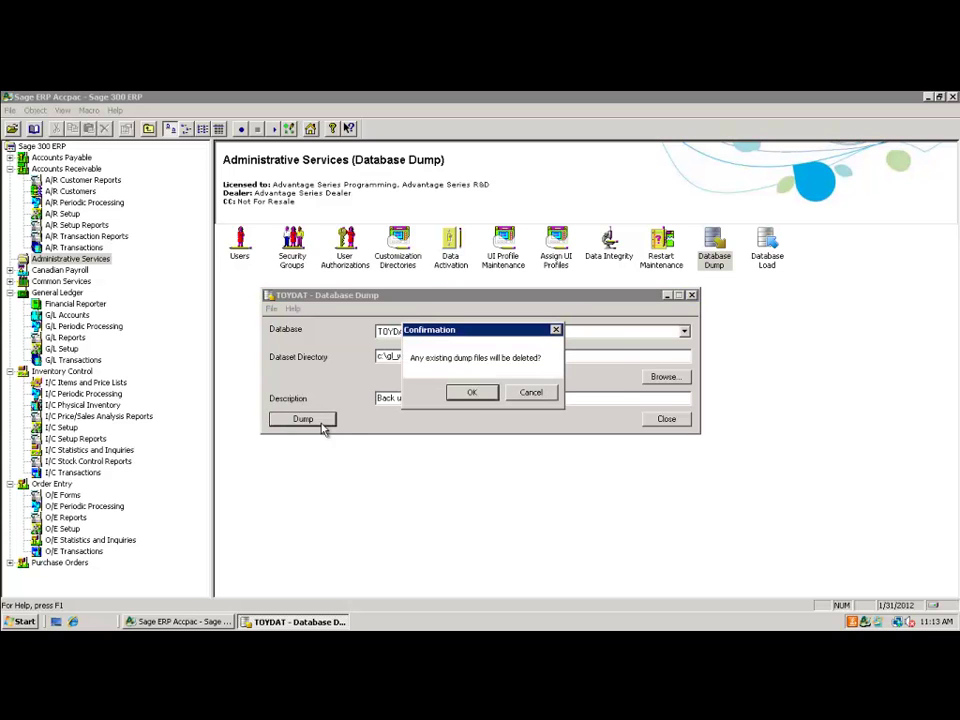
pyautogui.click(471, 394)
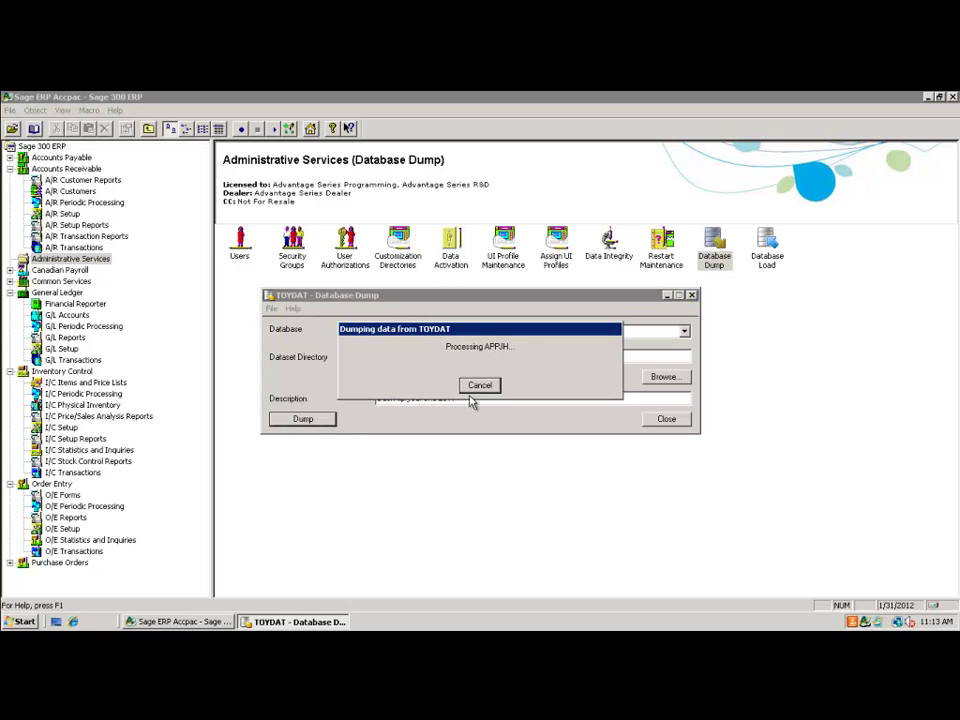